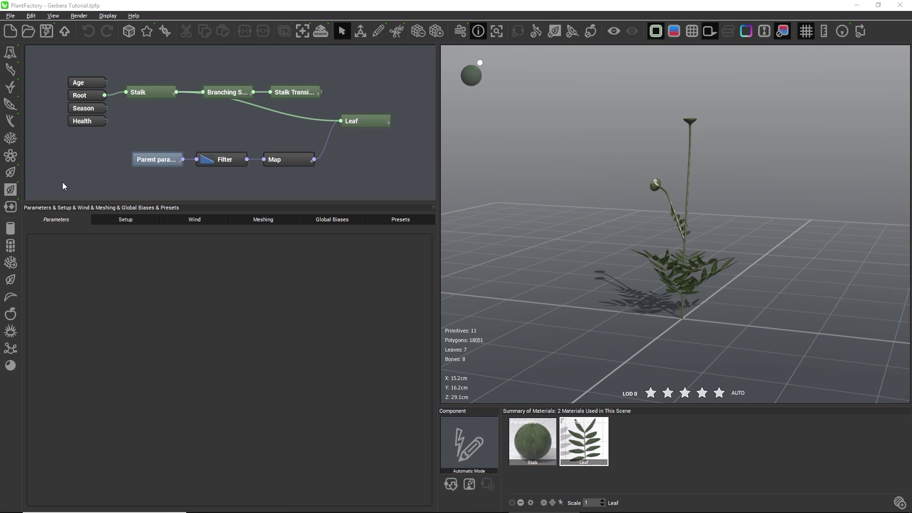
Add an Urchin node after the Stalk Transition node
{"action": "left_click", "coordinate": [10, 331]}
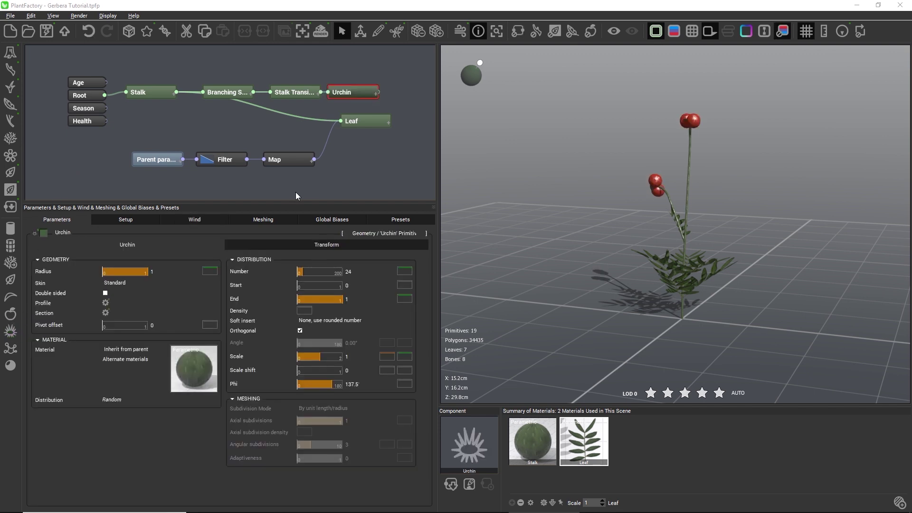
{"action": "left_click", "coordinate": [286, 92]}
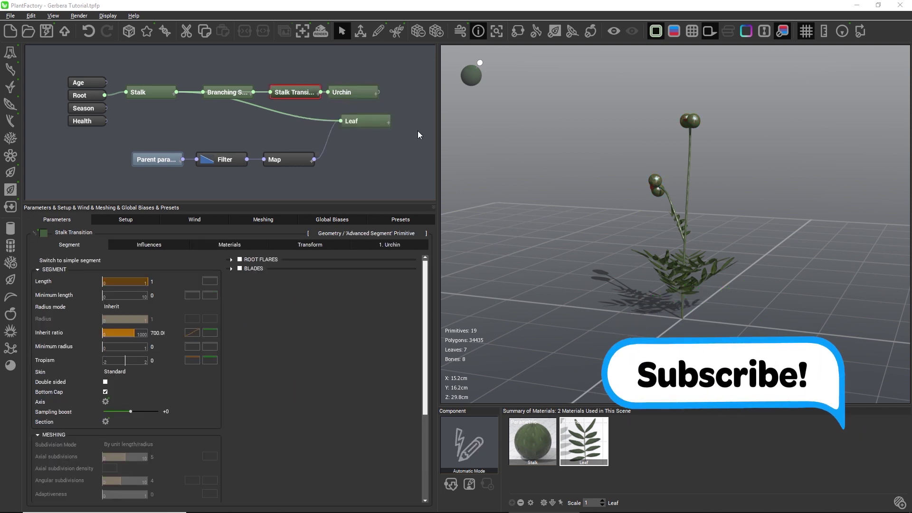
{"action": "scroll", "coordinate": [684, 125], "scroll_direction": "up", "scroll_amount": 5}
{"action": "mouse_move", "coordinate": [785, 181]}
{"action": "left_mouse_down"}
{"action": "mouse_move", "coordinate": [814, 203]}
{"action": "mouse_move", "coordinate": [779, 192]}
{"action": "left_mouse_up"}
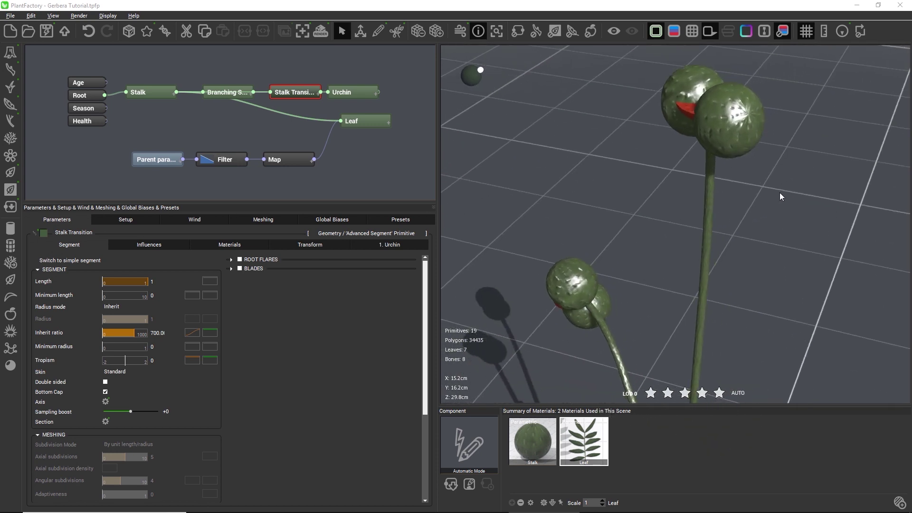
Start urchin placement from Tip of the segment with a 0° orientation angle
{"action": "left_click", "coordinate": [404, 247]}
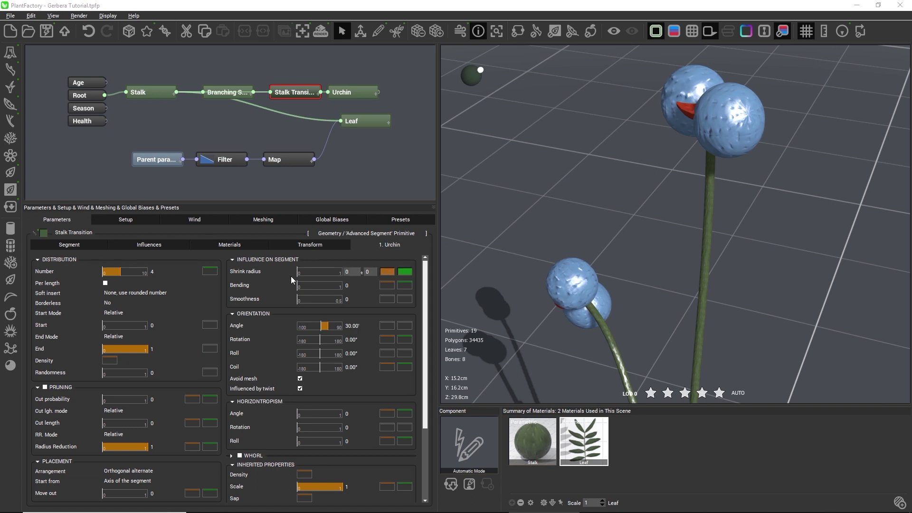
{"action": "left_click", "coordinate": [138, 480]}
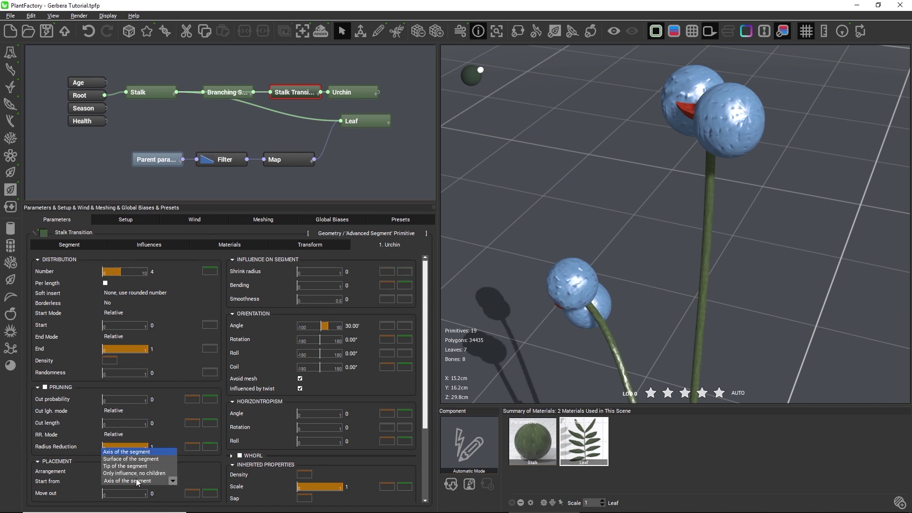
{"action": "left_click", "coordinate": [135, 466]}
{"action": "left_click", "coordinate": [352, 326]}
{"action": "type", "text": "0"}
{"action": "key", "text": "Return"}
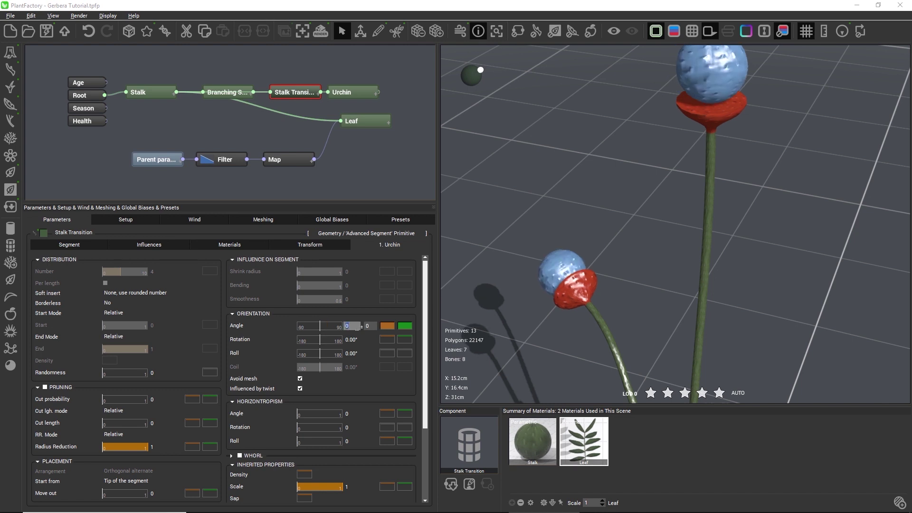
{"action": "left_click_drag", "start_coordinate": [707, 198], "coordinate": [749, 243]}
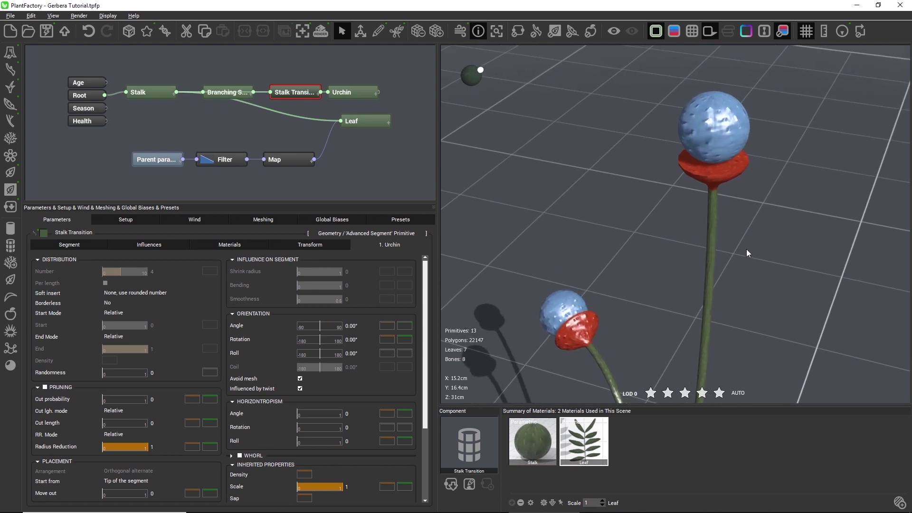
Set the Urchin node's Transform global scale to 0.15
{"action": "left_click", "coordinate": [354, 93]}
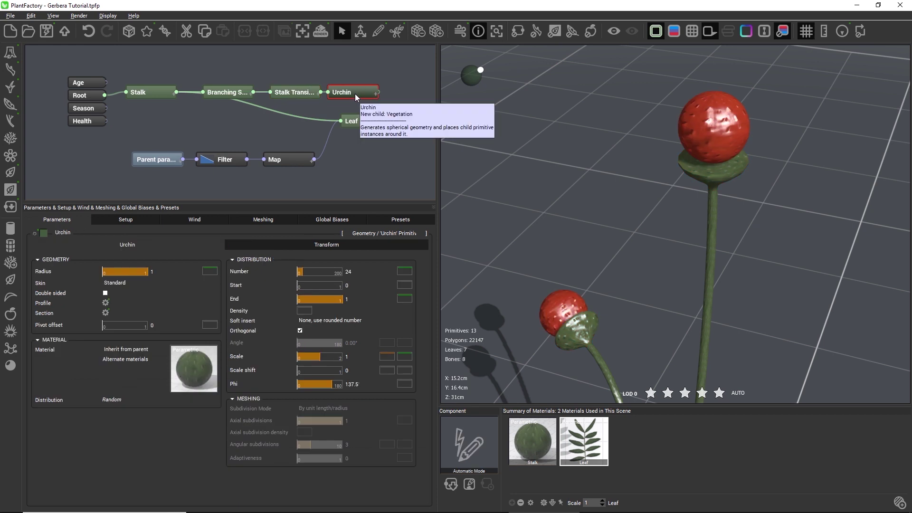
{"action": "left_click", "coordinate": [281, 244]}
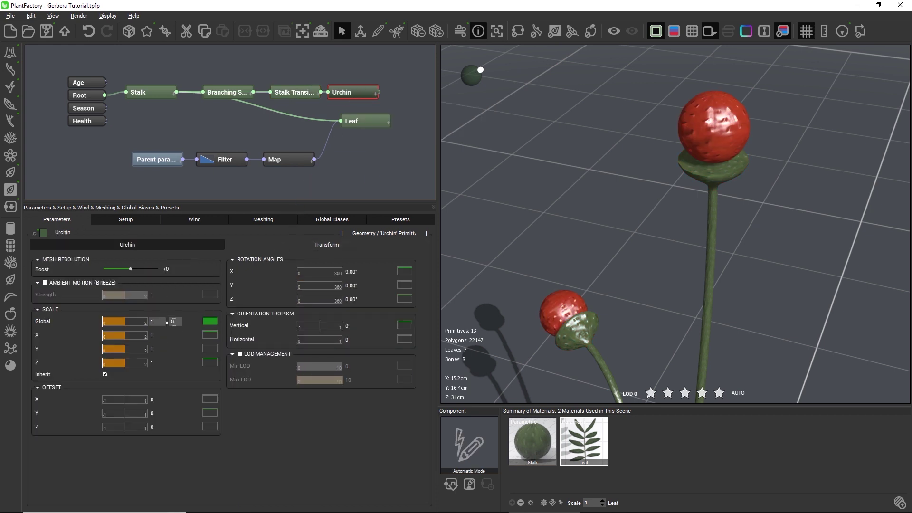
{"action": "double_click", "coordinate": [173, 321]}
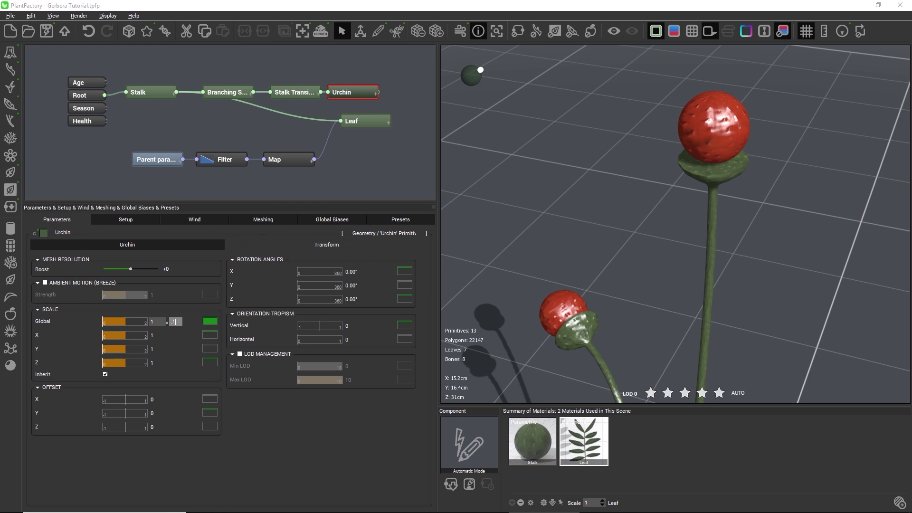
{"action": "type", "text": ".15"}
{"action": "key", "text": "Return"}
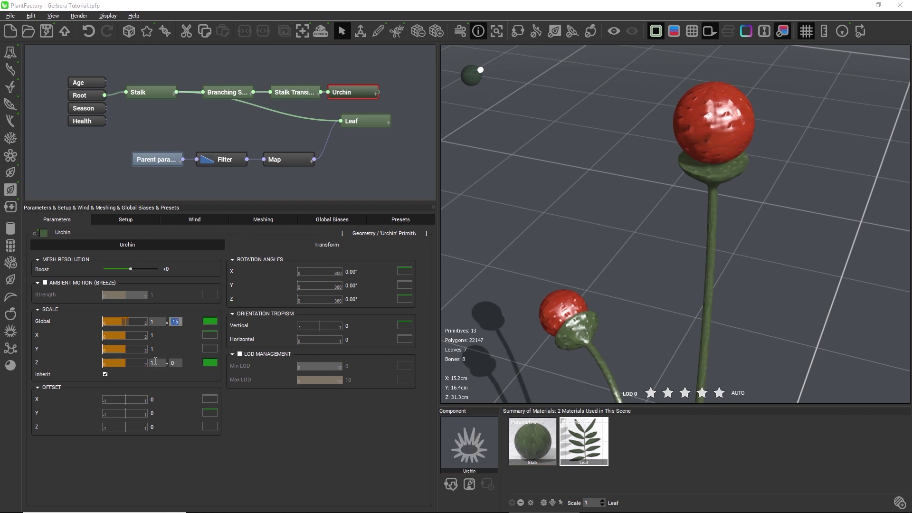
Flatten the urchin head to 0.5 Z scale and lower it with -0.25 Z offset
{"action": "double_click", "coordinate": [155, 362]}
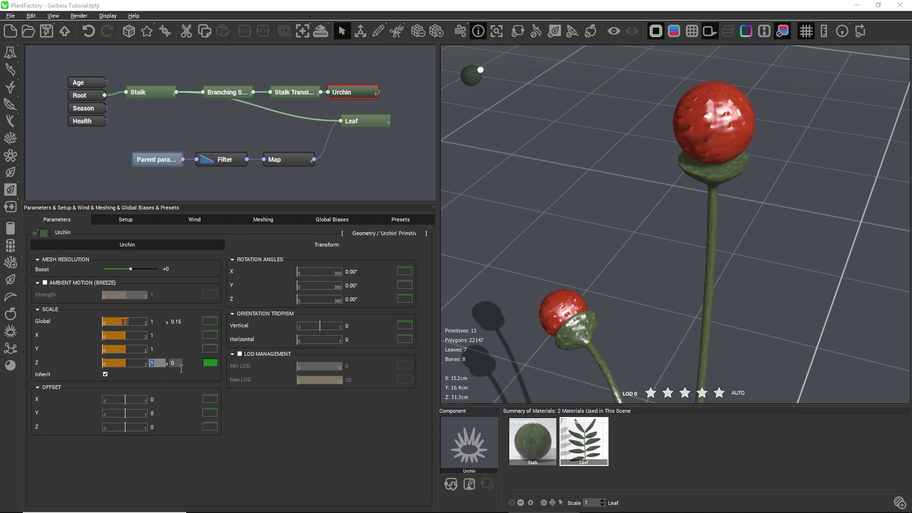
{"action": "key", "text": "Return"}
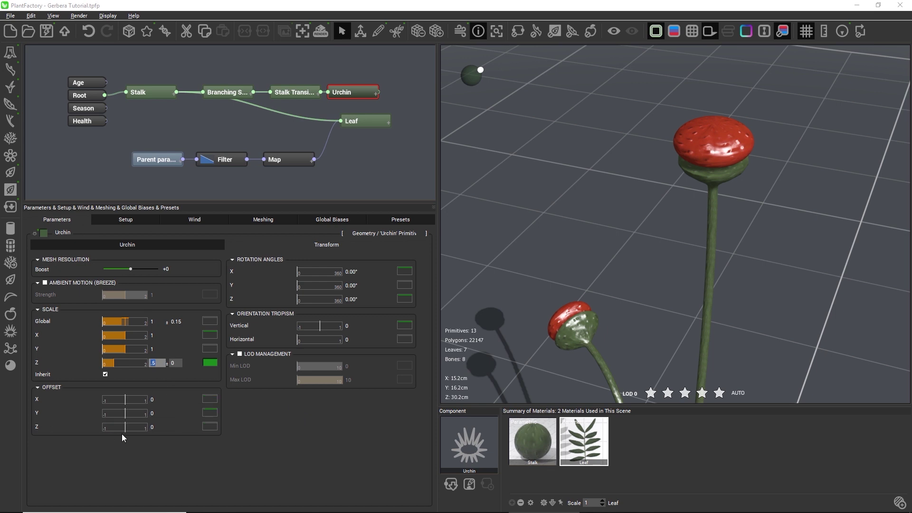
{"action": "left_click_drag", "start_coordinate": [752, 208], "coordinate": [756, 189]}
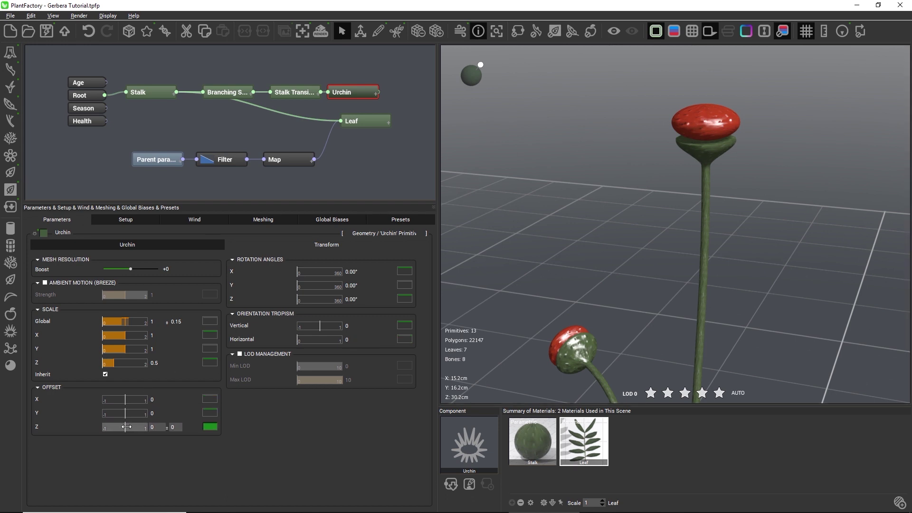
{"action": "left_click_drag", "start_coordinate": [126, 426], "coordinate": [122, 426]}
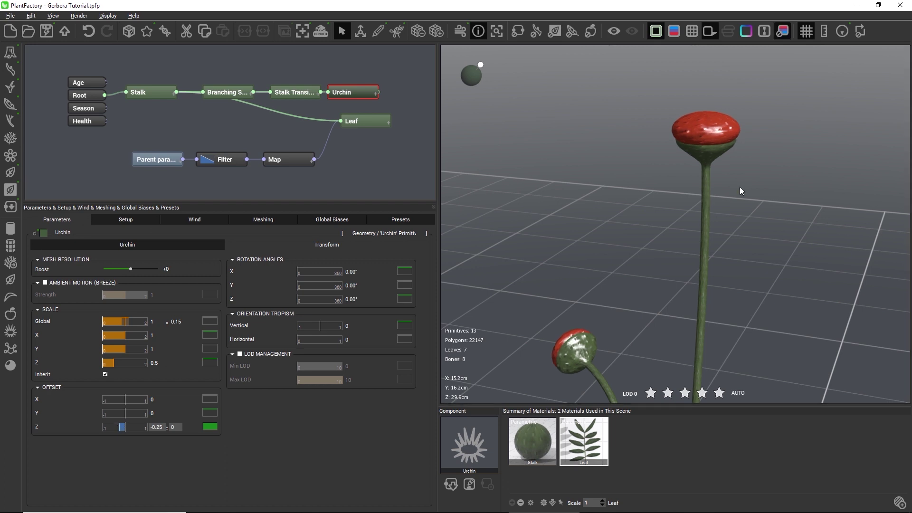
{"action": "left_click_drag", "start_coordinate": [744, 183], "coordinate": [749, 202]}
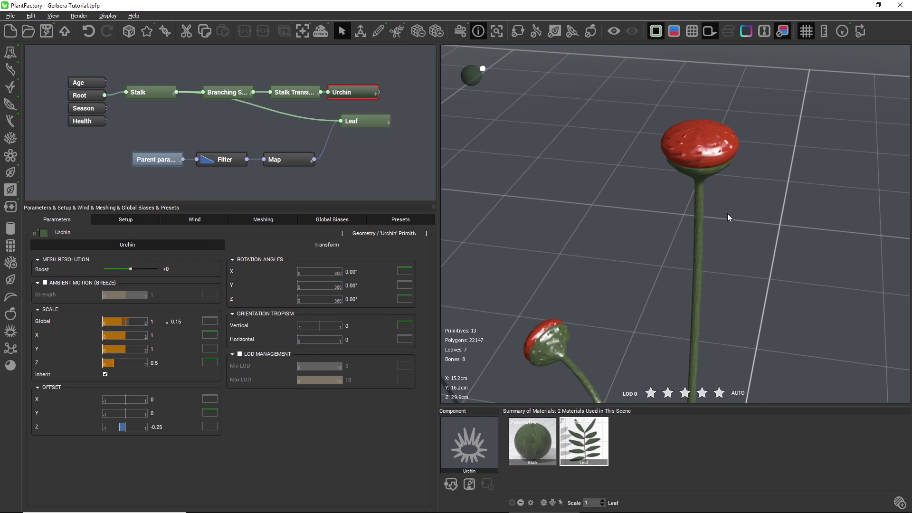
Give the urchin a new PBR material named Stamp
{"action": "left_click", "coordinate": [143, 247]}
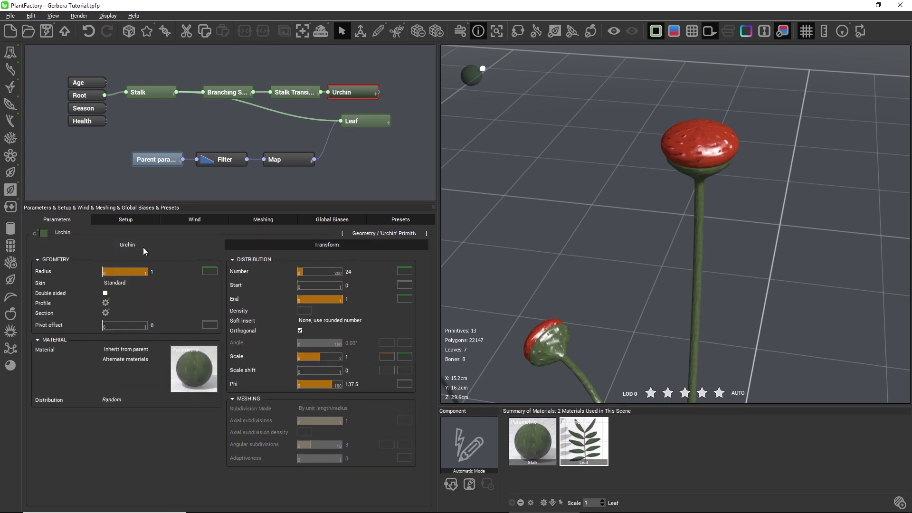
{"action": "left_click", "coordinate": [162, 350]}
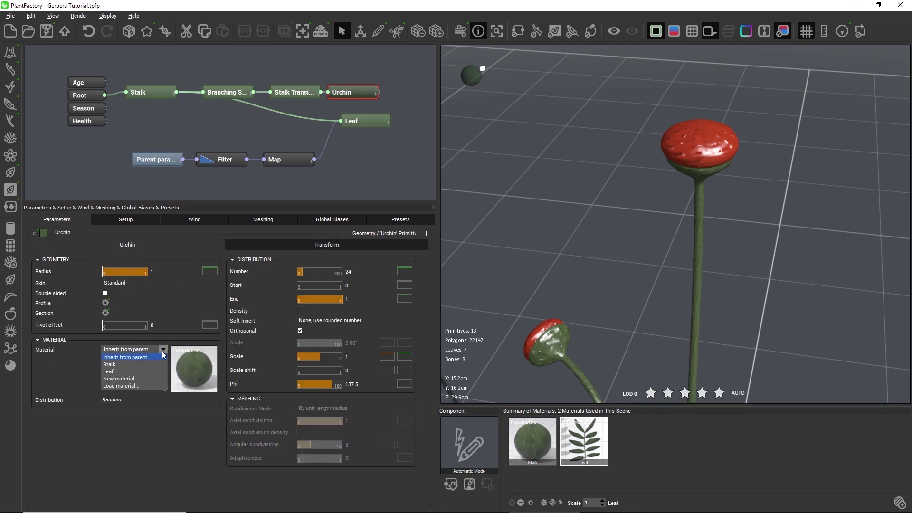
{"action": "left_click", "coordinate": [122, 379]}
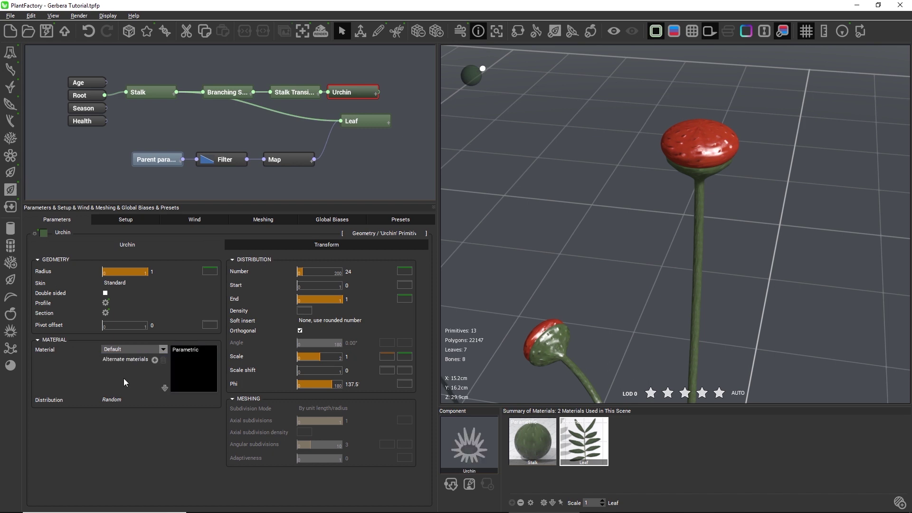
{"action": "double_click", "coordinate": [196, 364]}
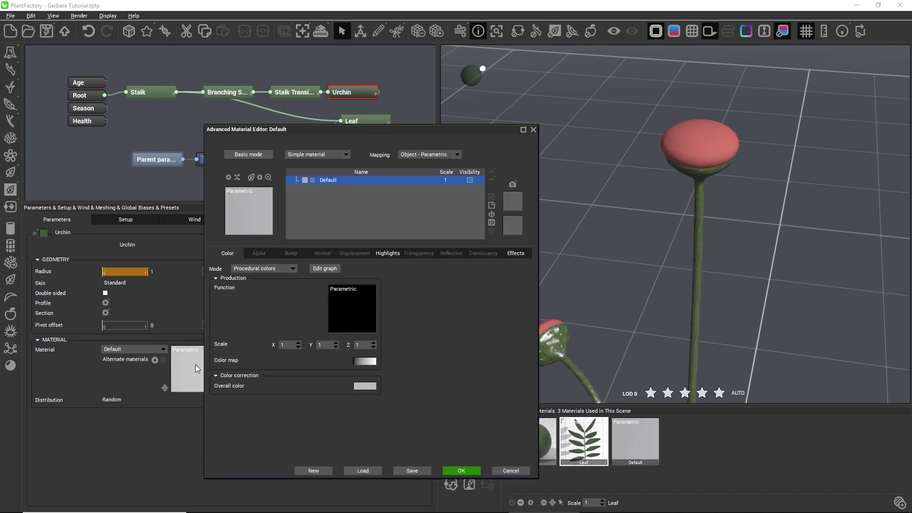
{"action": "left_click", "coordinate": [348, 158]}
{"action": "left_click", "coordinate": [326, 170]}
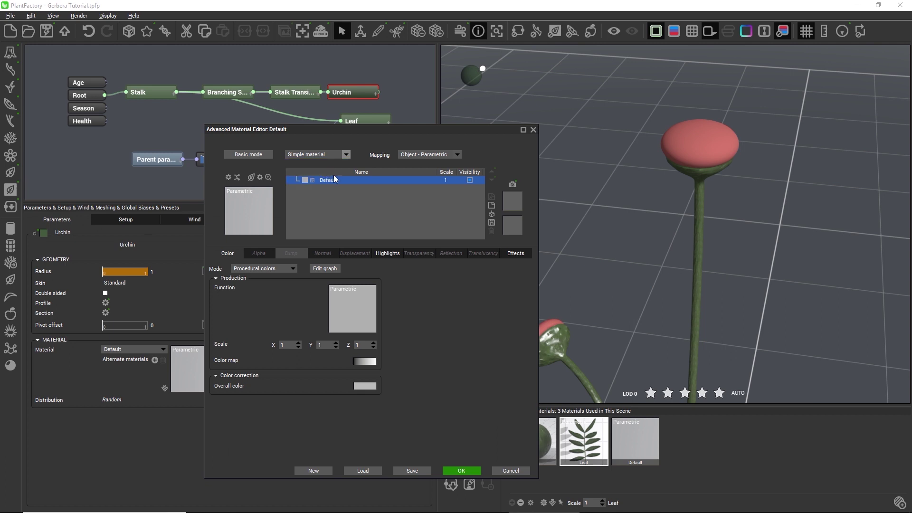
{"action": "double_click", "coordinate": [336, 180]}
{"action": "type", "text": "Stam"}
{"action": "key", "text": "ctrl+a"}
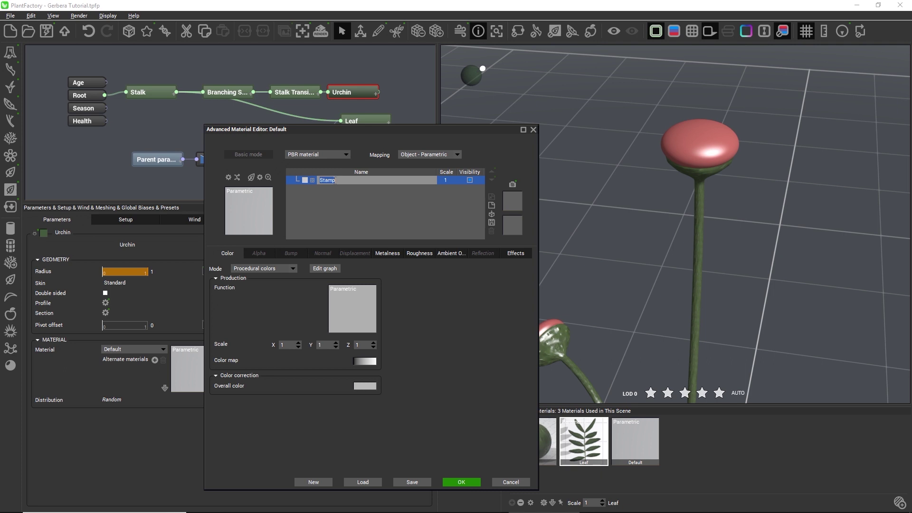
Map Stamp_Base_Color.tif as the Stamp colour texture without alpha
{"action": "left_click", "coordinate": [292, 268]}
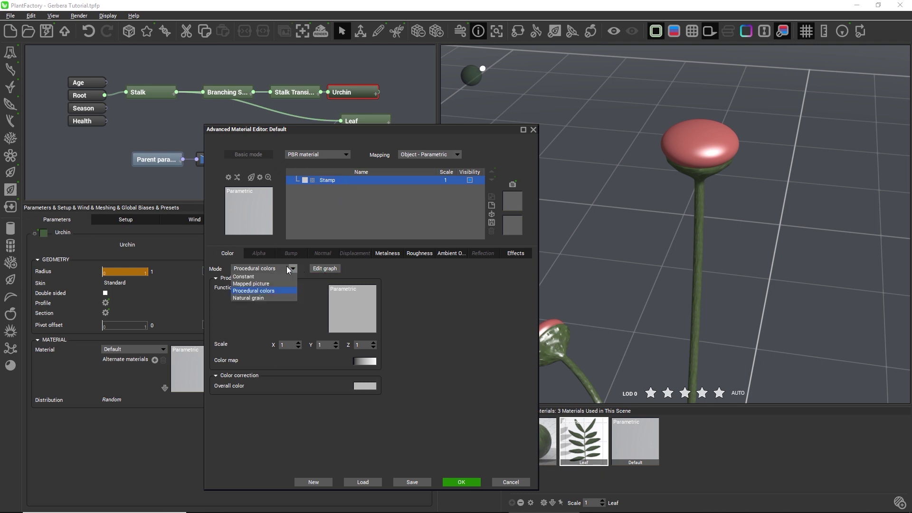
{"action": "left_click", "coordinate": [264, 280]}
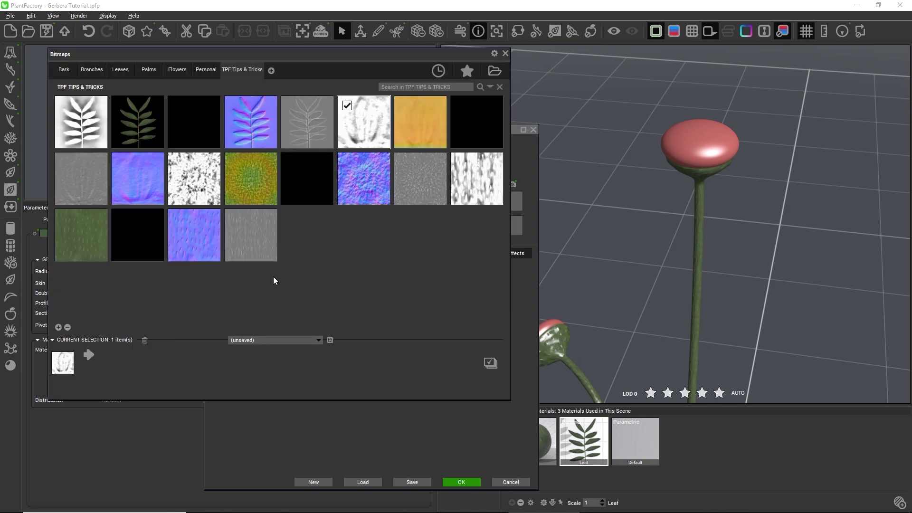
{"action": "double_click", "coordinate": [257, 176]}
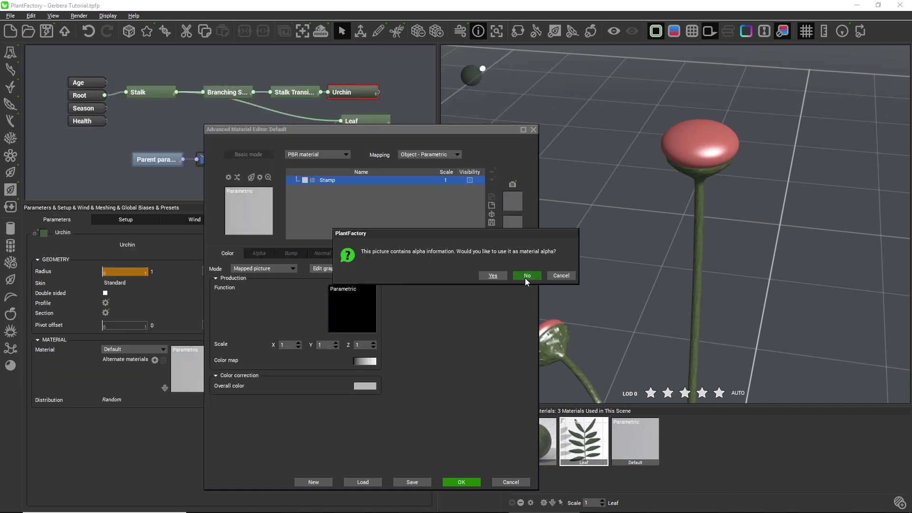
{"action": "left_click", "coordinate": [530, 275]}
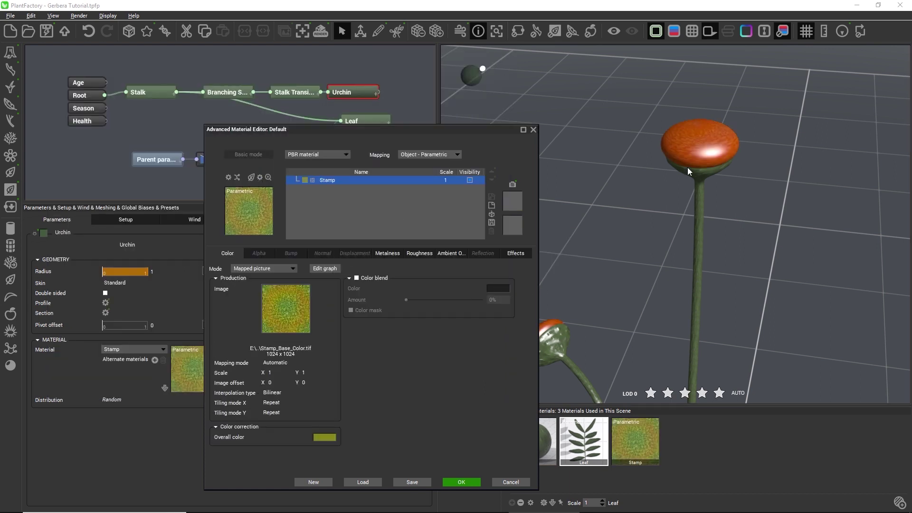
{"action": "left_click", "coordinate": [712, 130]}
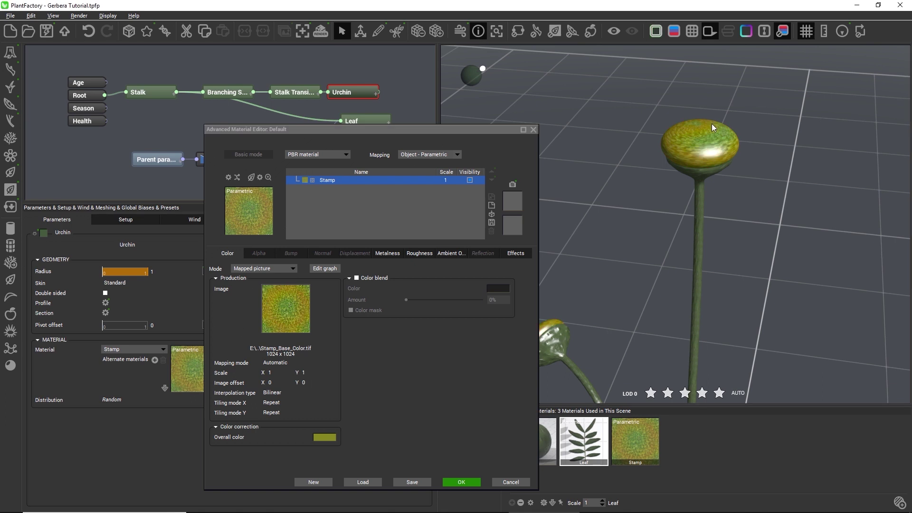
{"action": "scroll", "coordinate": [711, 135], "scroll_direction": "up", "scroll_amount": 2}
{"action": "scroll", "coordinate": [774, 186], "scroll_direction": "up", "scroll_amount": 5}
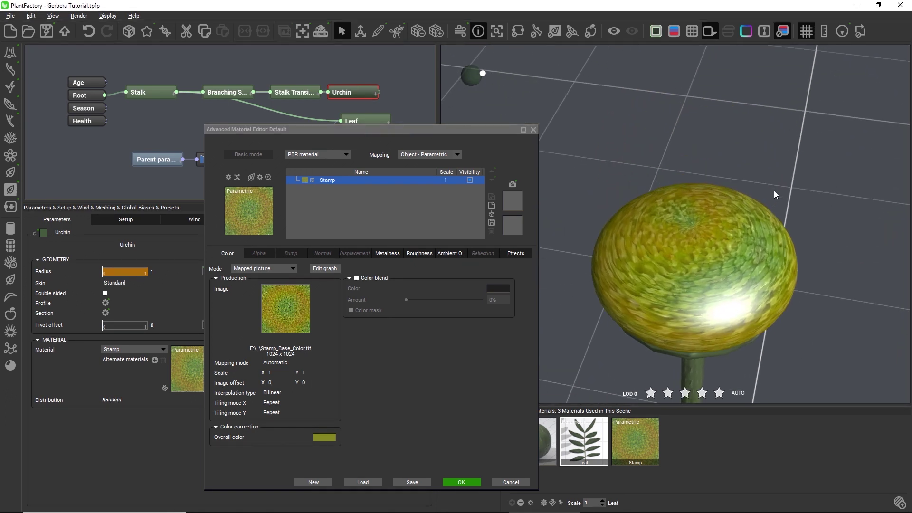
{"action": "mouse_move", "coordinate": [296, 304]}
{"action": "right_click_drag", "start_coordinate": [693, 333], "coordinate": [673, 298]}
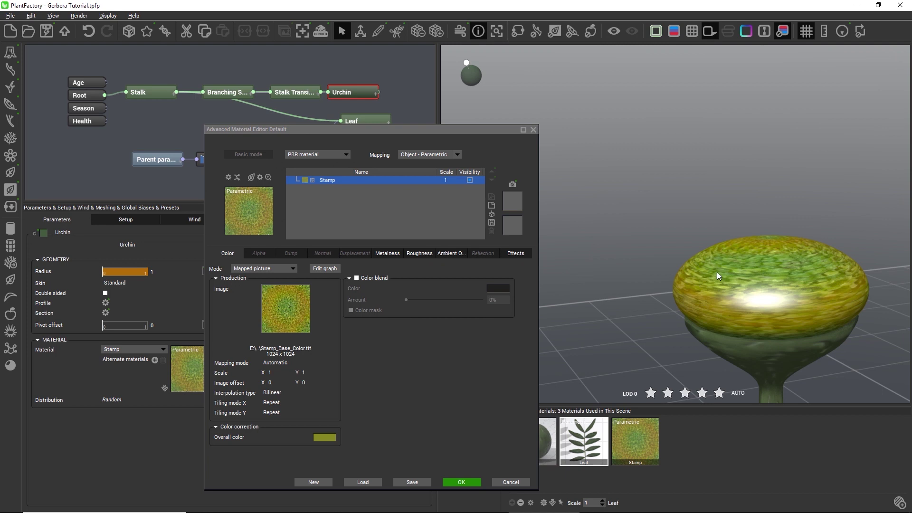
Project the colour texture Flat (vertical), close the editor and check a preview render
{"action": "left_click", "coordinate": [286, 362]}
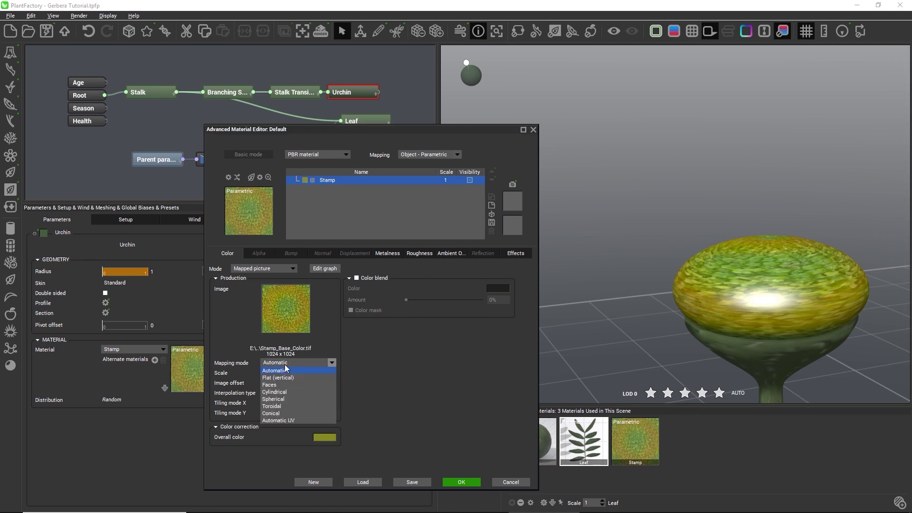
{"action": "left_click", "coordinate": [274, 378]}
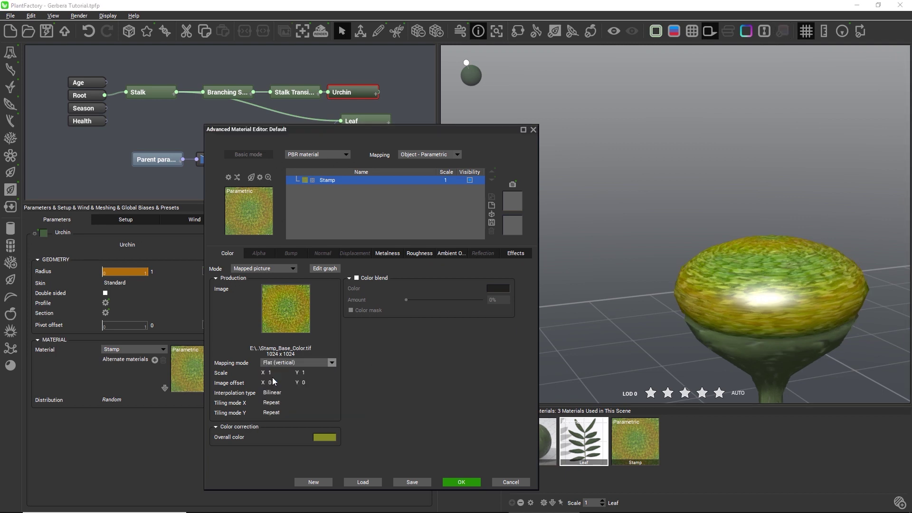
{"action": "right_click_drag", "start_coordinate": [681, 280], "coordinate": [725, 317]}
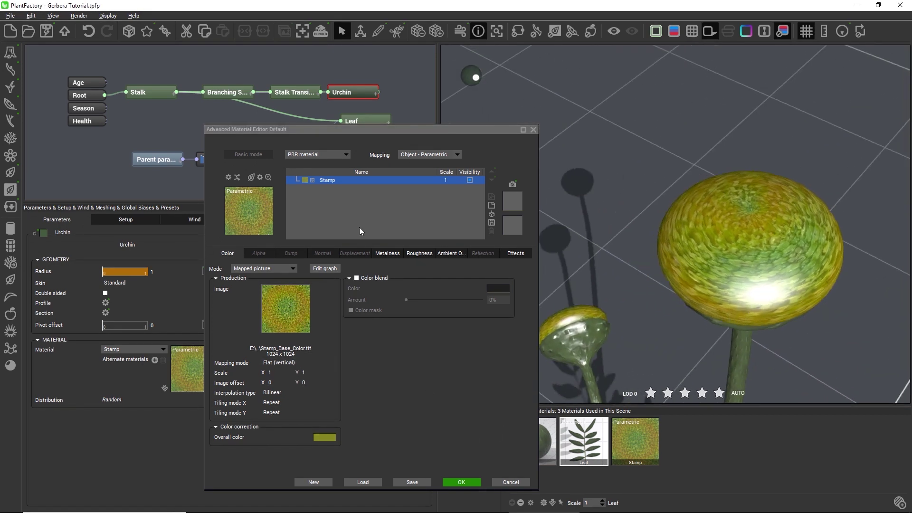
{"action": "left_click", "coordinate": [460, 482]}
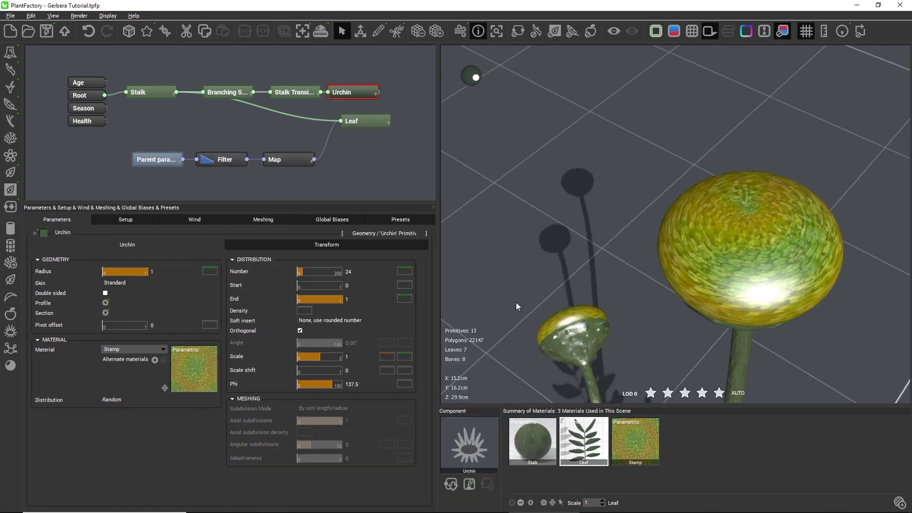
{"action": "left_click", "coordinate": [320, 31]}
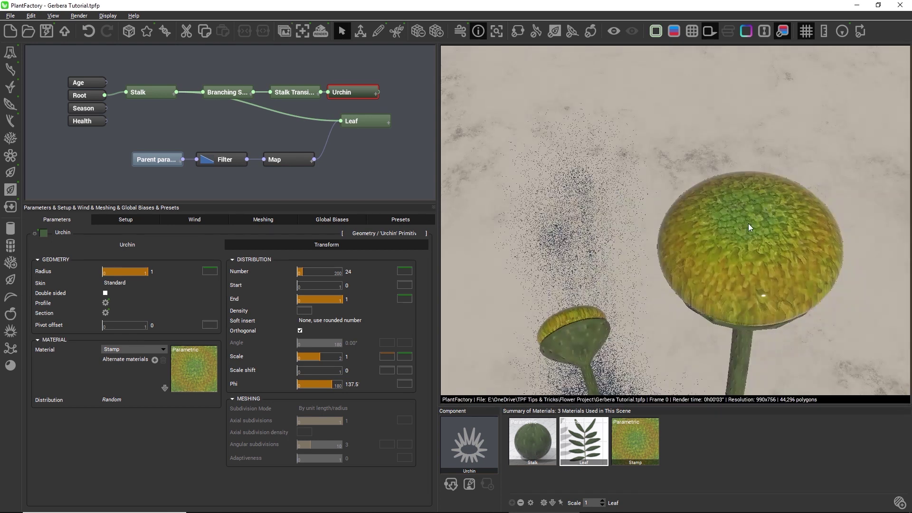
{"action": "left_click", "coordinate": [622, 244]}
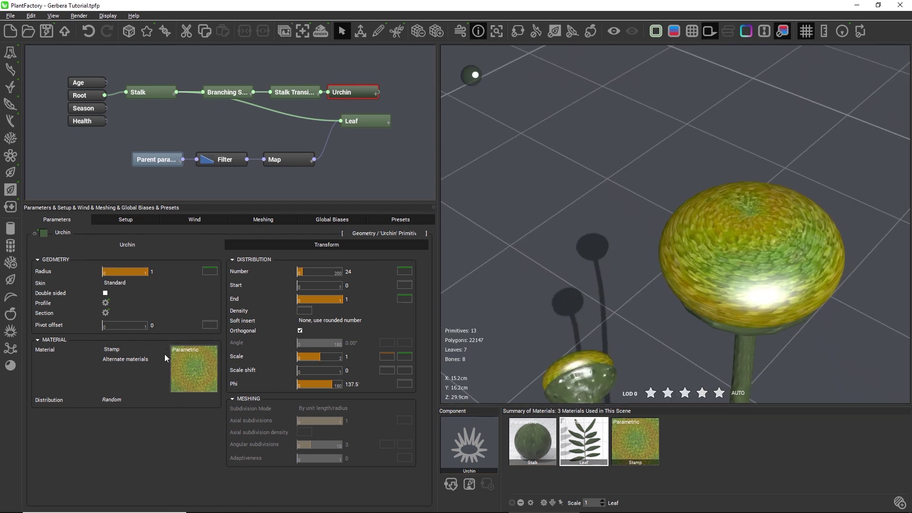
Map the Stamp_Normal bitmap to the Stamp material's normal channel, without alpha
{"action": "double_click", "coordinate": [195, 375]}
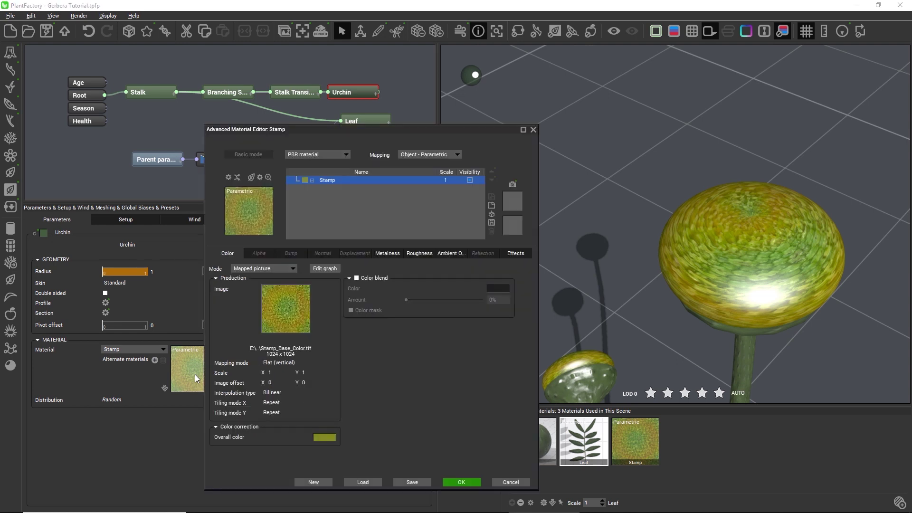
{"action": "left_click", "coordinate": [322, 255]}
{"action": "left_click", "coordinate": [292, 269]}
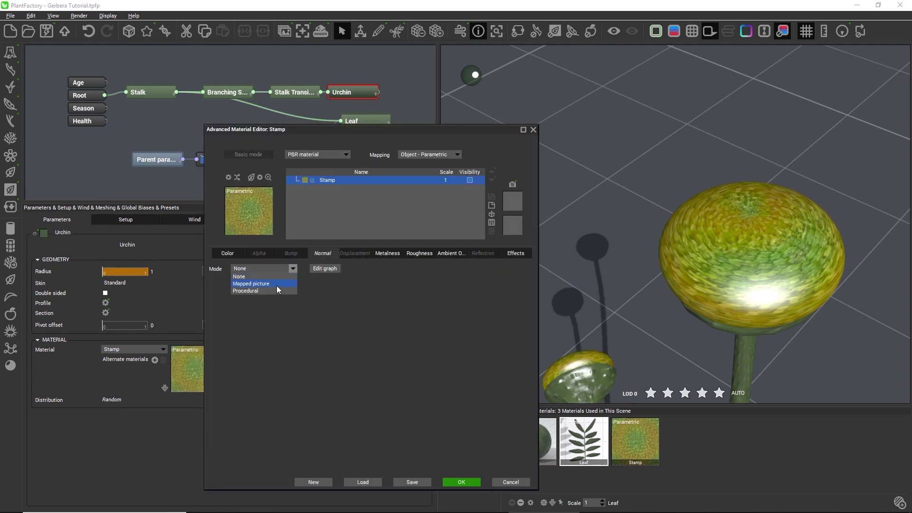
{"action": "left_click", "coordinate": [277, 285]}
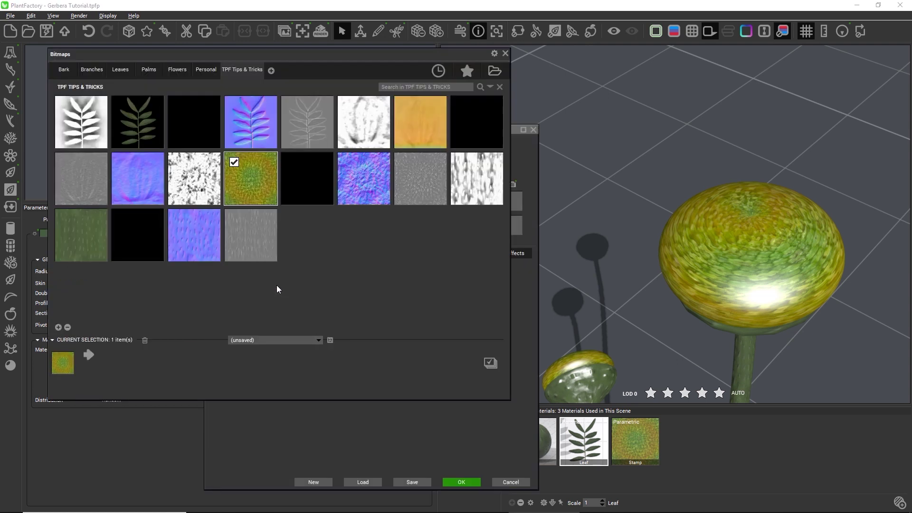
{"action": "double_click", "coordinate": [363, 170]}
{"action": "left_click", "coordinate": [525, 276]}
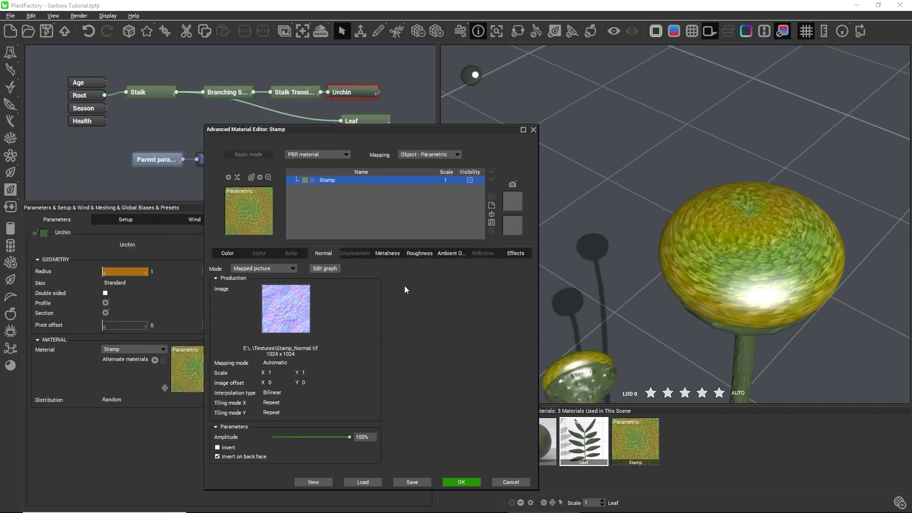
Map Stem_Metallic to metalness and Stamp_Roughness to roughness
{"action": "left_click", "coordinate": [387, 252]}
{"action": "left_click", "coordinate": [287, 268]}
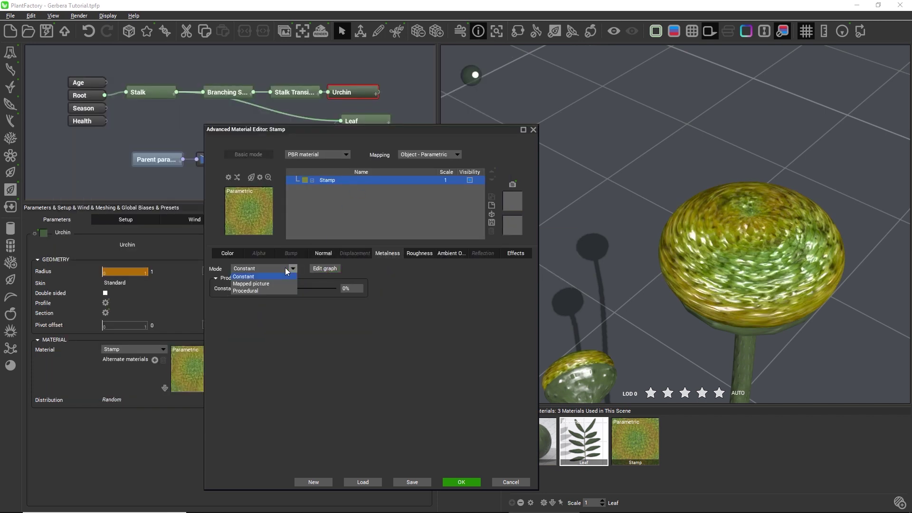
{"action": "left_click", "coordinate": [266, 280]}
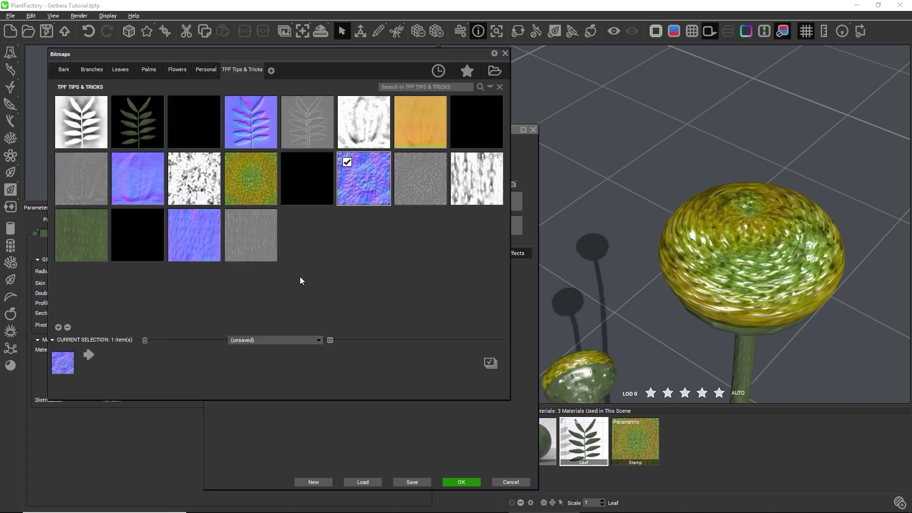
{"action": "double_click", "coordinate": [137, 238]}
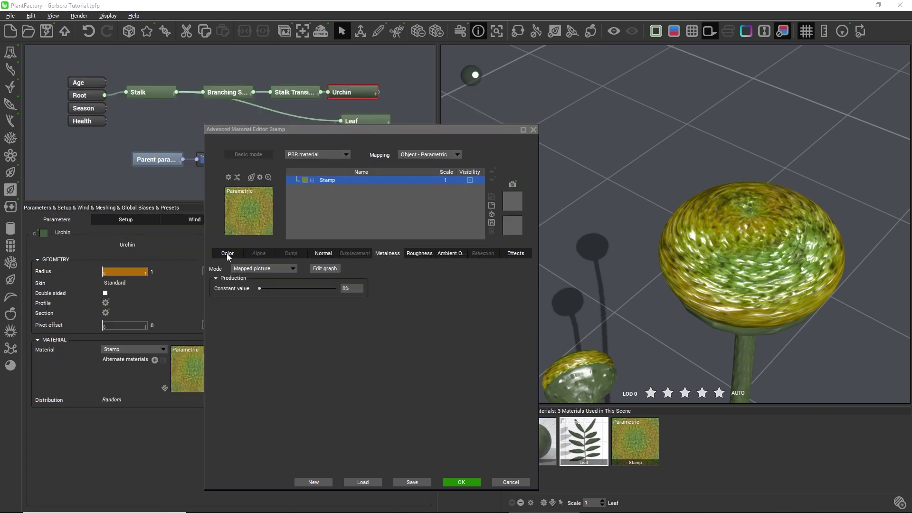
{"action": "left_click", "coordinate": [420, 254]}
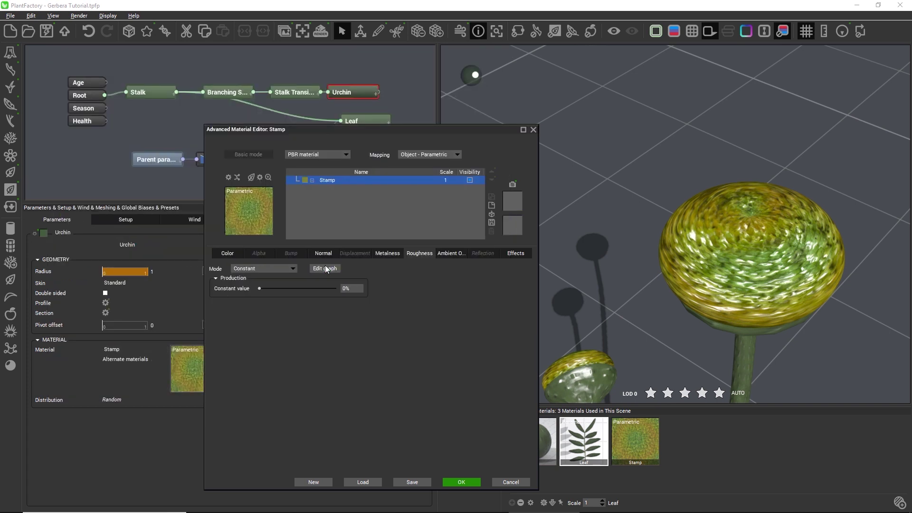
{"action": "left_click", "coordinate": [279, 267]}
{"action": "left_click", "coordinate": [250, 284]}
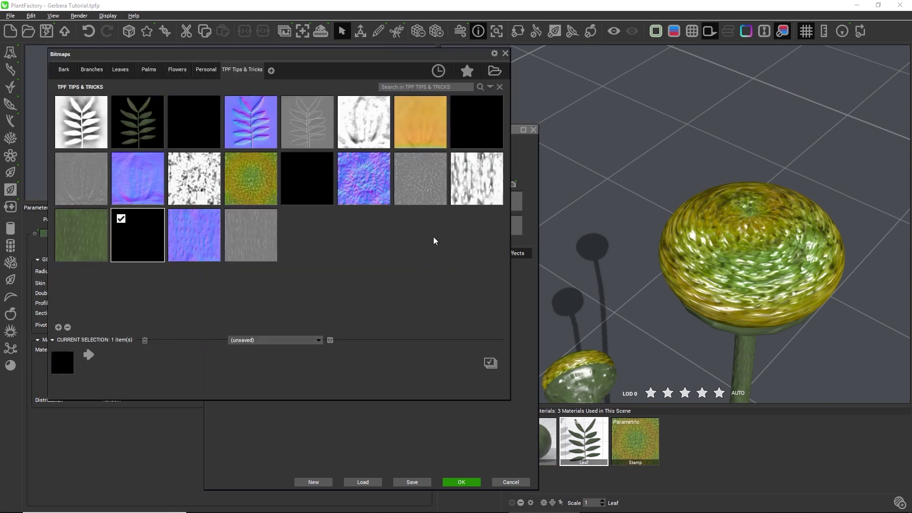
{"action": "double_click", "coordinate": [421, 190]}
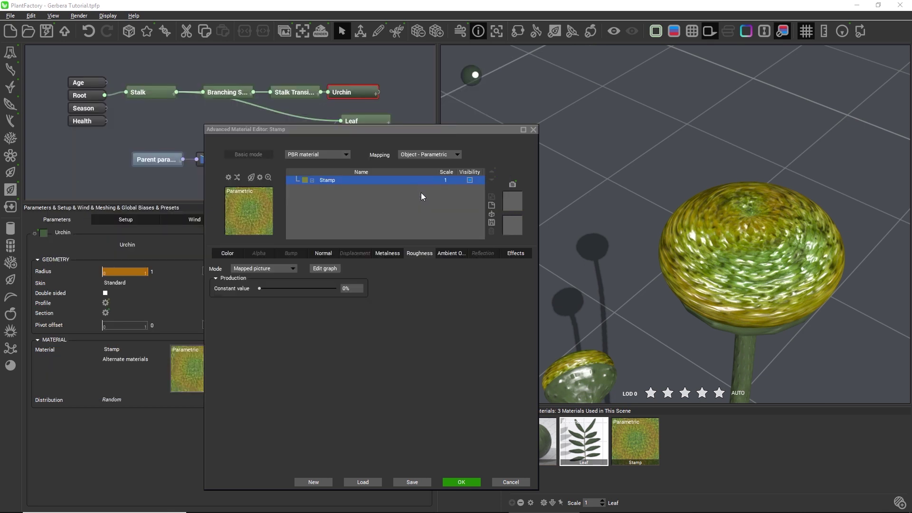
Map Stamp_Ambient_Occlusion to ambient occlusion with Flat (vertical) mapping
{"action": "left_click", "coordinate": [451, 254]}
{"action": "left_click", "coordinate": [287, 267]}
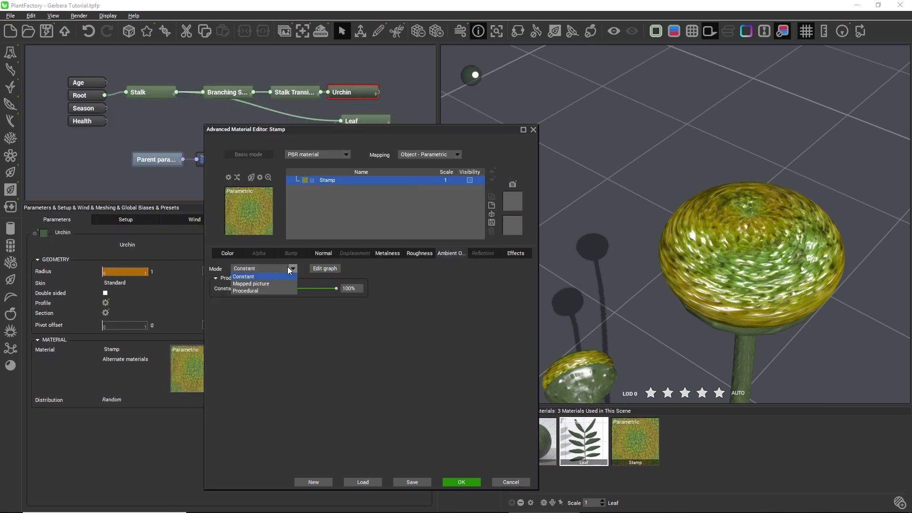
{"action": "left_click", "coordinate": [262, 284]}
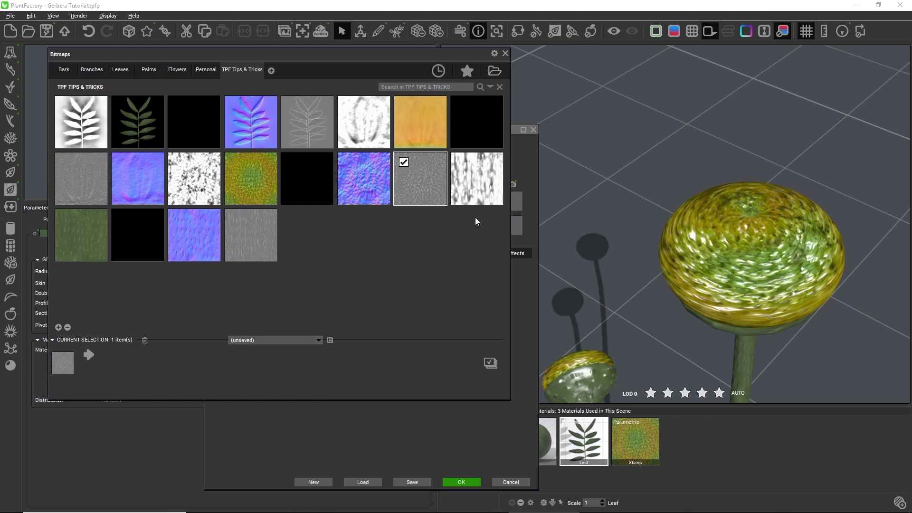
{"action": "double_click", "coordinate": [205, 188]}
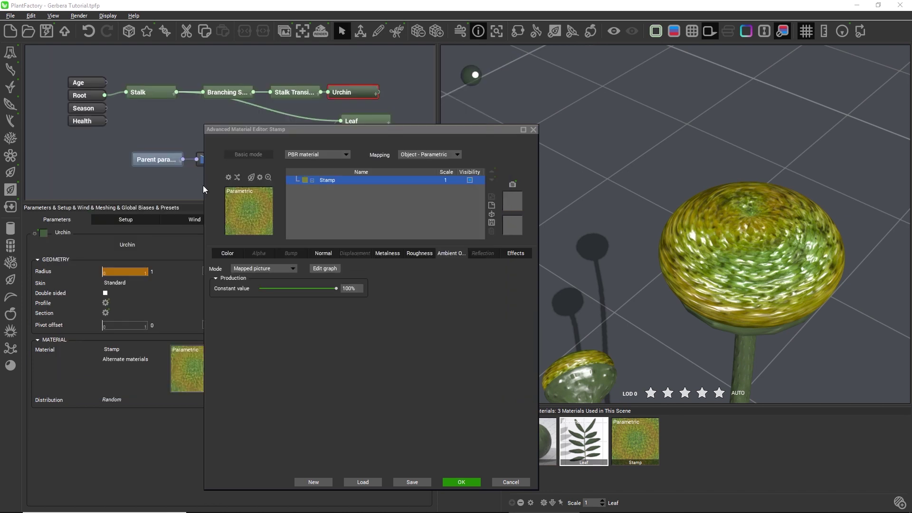
{"action": "left_click", "coordinate": [275, 361]}
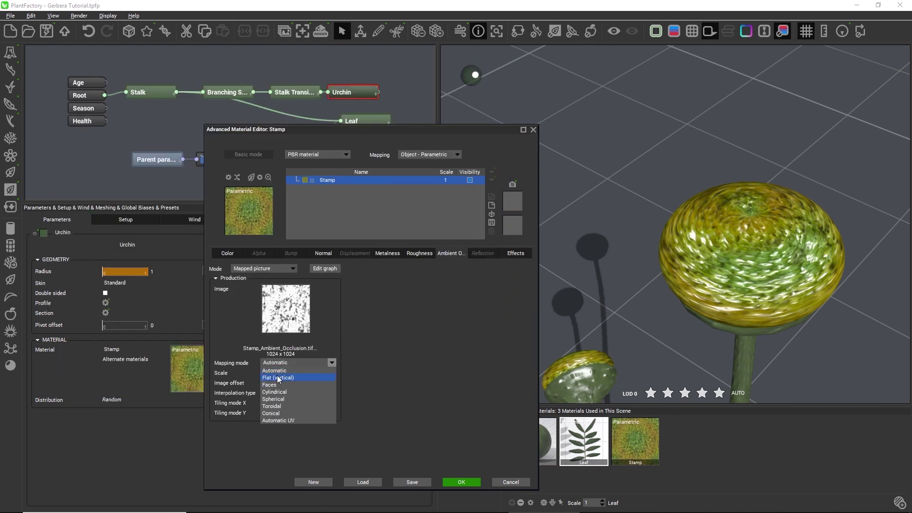
{"action": "left_click", "coordinate": [279, 377]}
Project the metalness and normal maps Flat (vertical), also changing the roughness mapping
{"action": "left_click", "coordinate": [419, 253]}
{"action": "left_click", "coordinate": [286, 363]}
{"action": "left_click", "coordinate": [286, 377]}
{"action": "left_click", "coordinate": [385, 253]}
{"action": "left_click", "coordinate": [295, 364]}
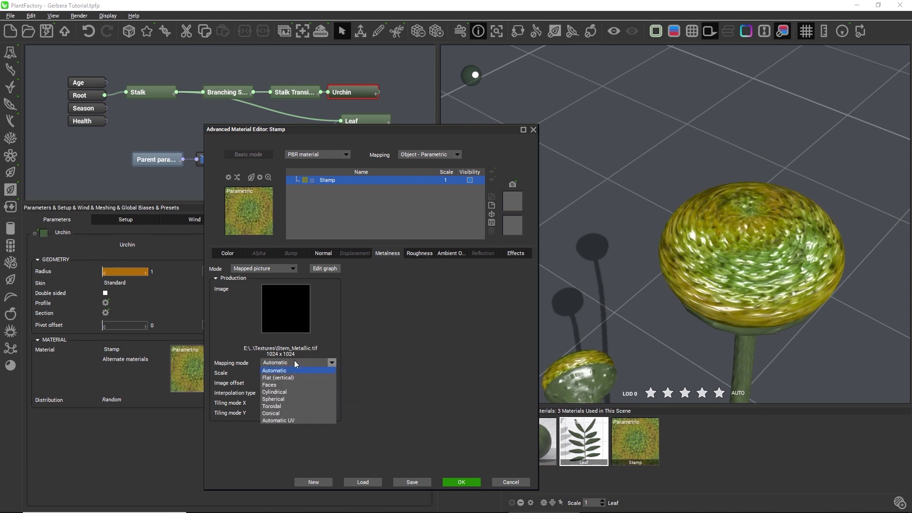
{"action": "left_click", "coordinate": [287, 378]}
{"action": "left_click", "coordinate": [323, 253]}
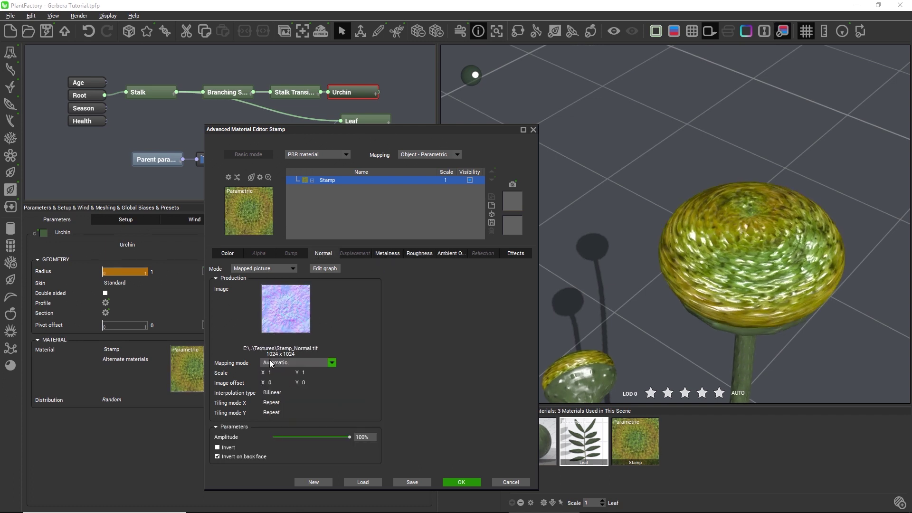
{"action": "left_click", "coordinate": [285, 362]}
{"action": "left_click", "coordinate": [277, 378]}
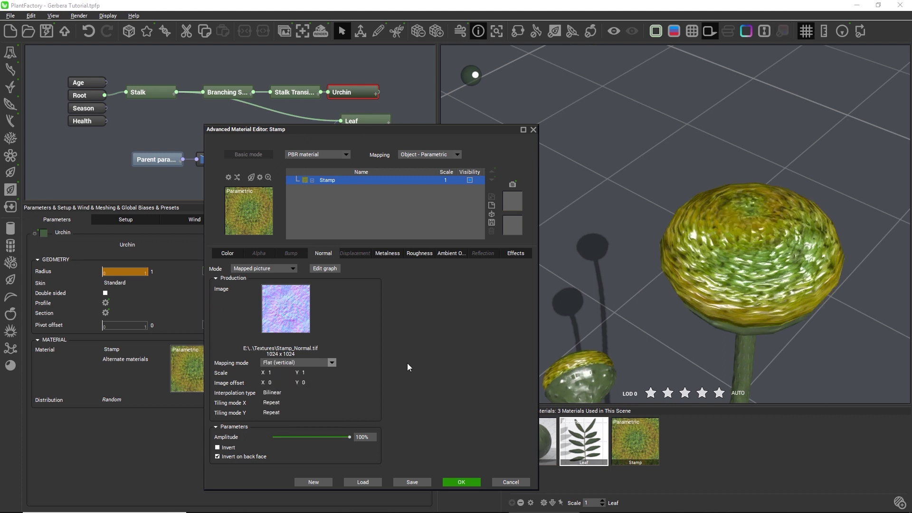
{"action": "left_click", "coordinate": [463, 483]}
{"action": "scroll", "coordinate": [685, 300], "scroll_direction": "down", "scroll_amount": 10}
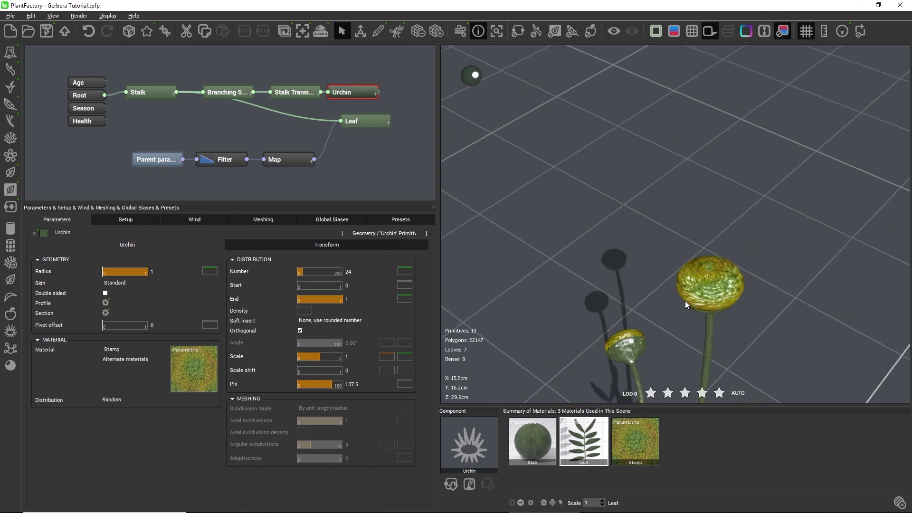
{"action": "left_click_drag", "start_coordinate": [728, 339], "coordinate": [717, 215]}
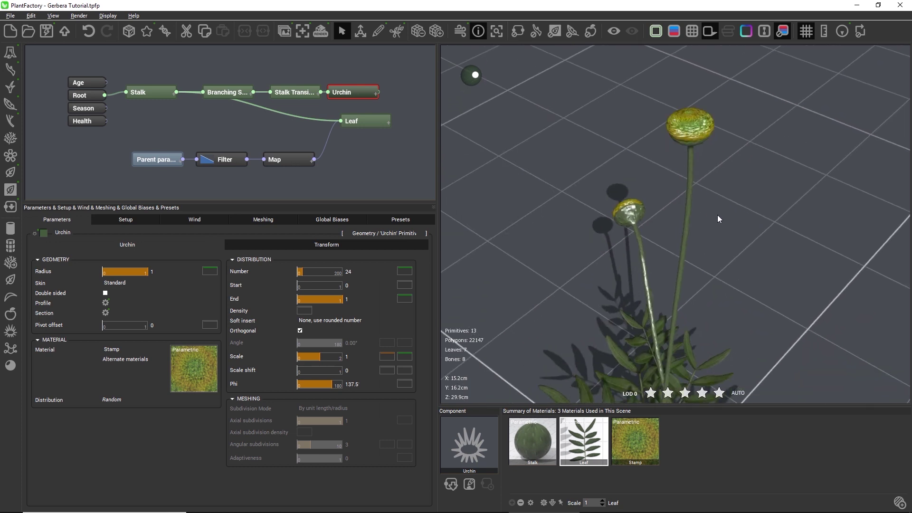
{"action": "left_click", "coordinate": [496, 31]}
{"action": "scroll", "coordinate": [699, 280], "scroll_direction": "down", "scroll_amount": 10}
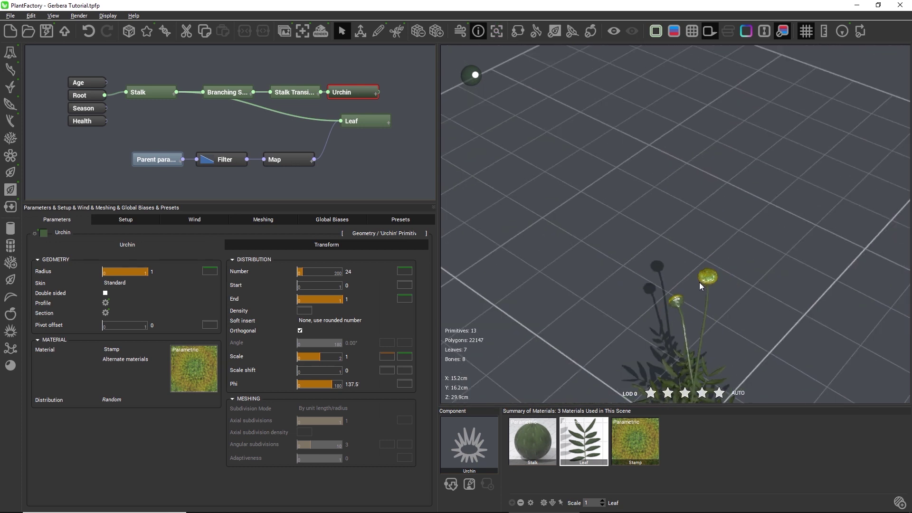
{"action": "left_click", "coordinate": [380, 163]}
{"action": "left_click", "coordinate": [496, 31]}
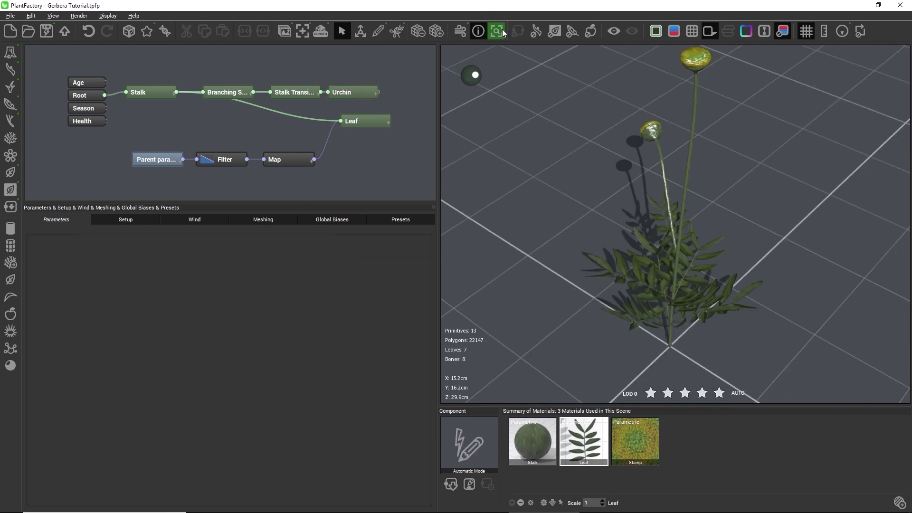
{"action": "left_click_drag", "start_coordinate": [745, 287], "coordinate": [800, 269]}
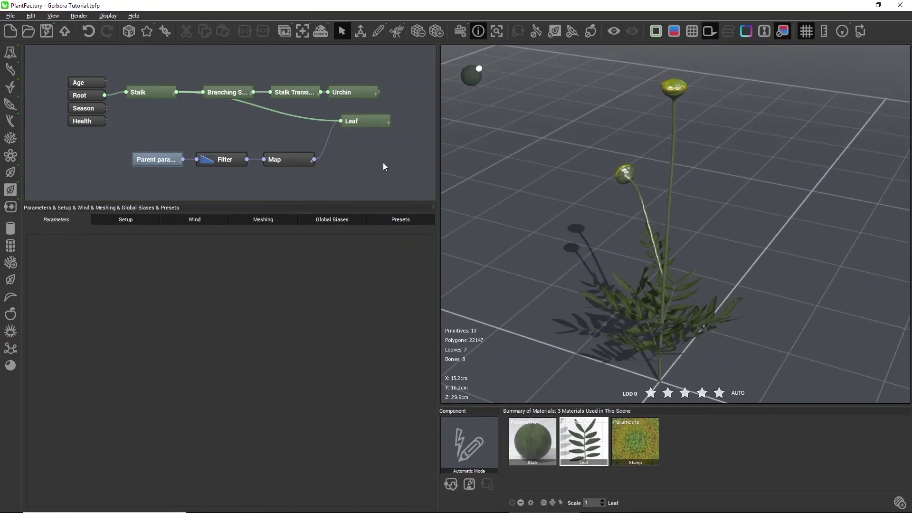
Add a Segment node named Petals after the urchin and rename the urchin node Stamp
{"action": "left_click_drag", "start_coordinate": [10, 245], "coordinate": [335, 161]}
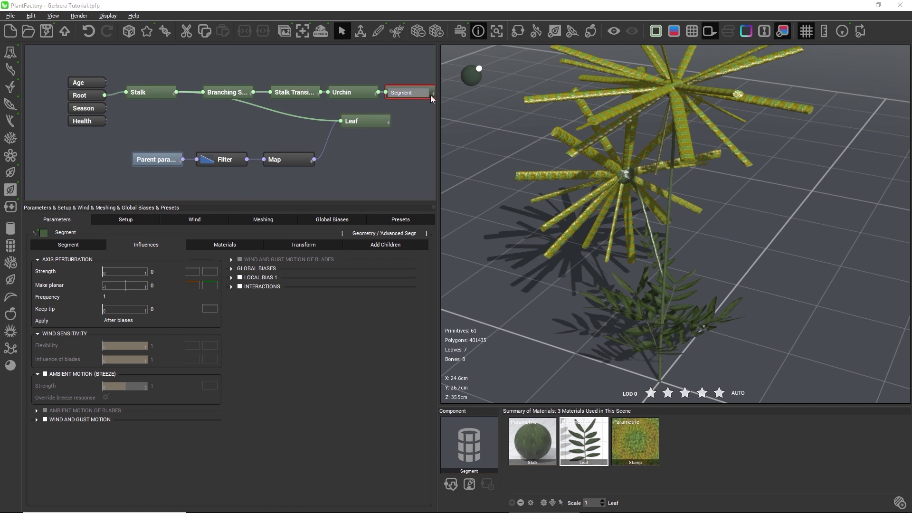
{"action": "type", "text": "Petals"}
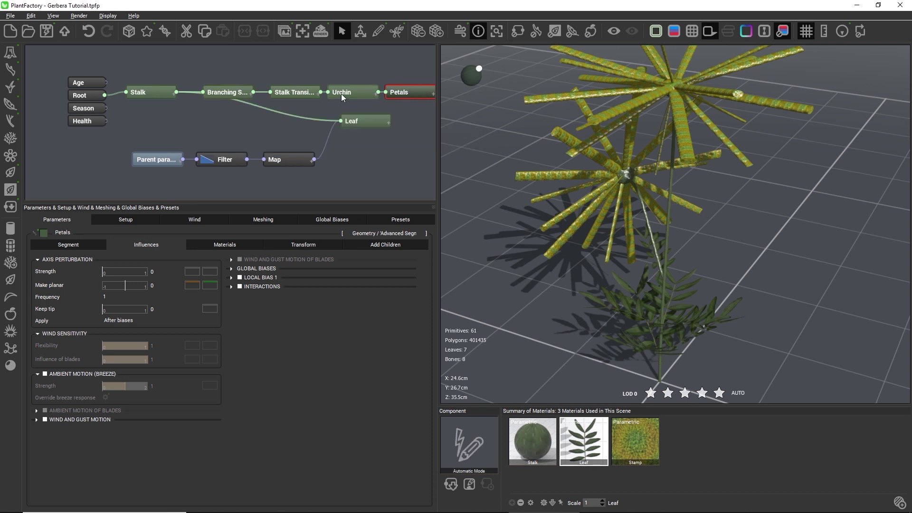
{"action": "left_click_drag", "start_coordinate": [341, 93], "coordinate": [349, 88]}
{"action": "double_click", "coordinate": [349, 89]}
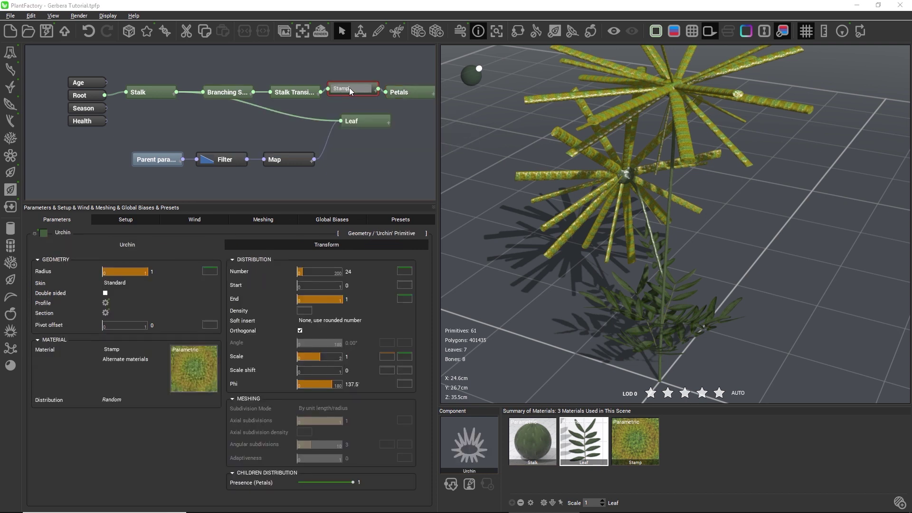
{"action": "type", "text": "Stamp"}
{"action": "key", "text": "Return"}
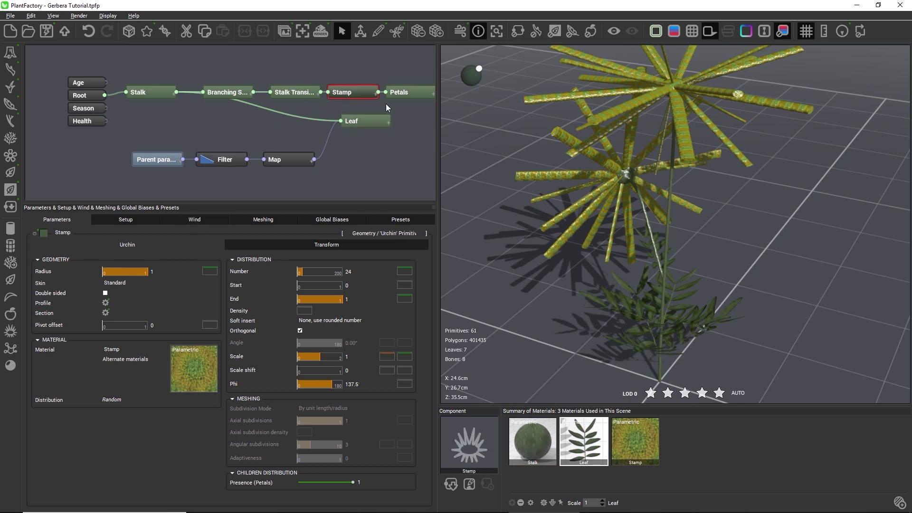
{"action": "left_click", "coordinate": [409, 93]}
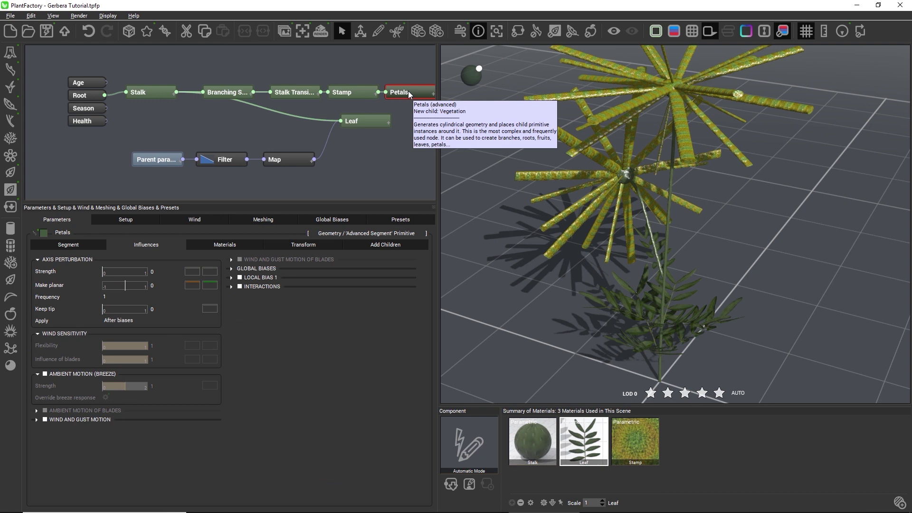
{"action": "left_click", "coordinate": [83, 247]}
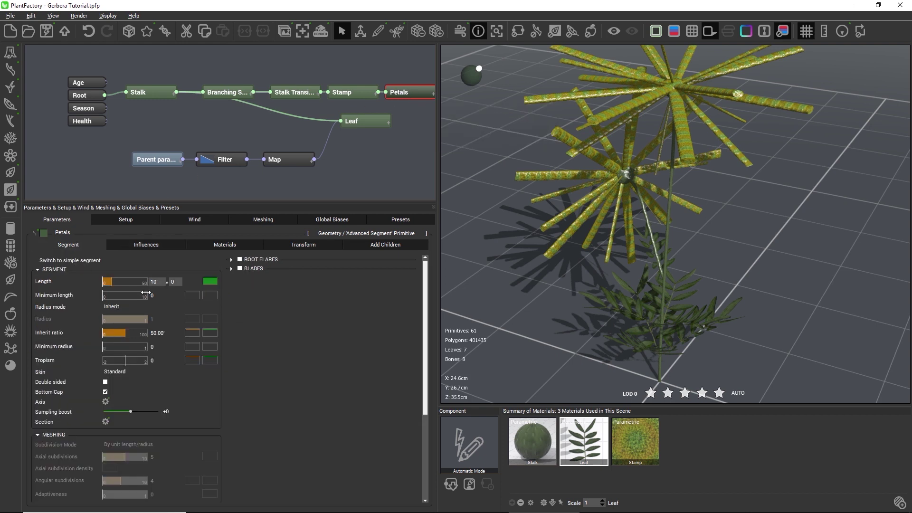
Enable BLADES on the Petals segment and set a user-defined radius of 0
{"action": "left_click", "coordinate": [240, 269]}
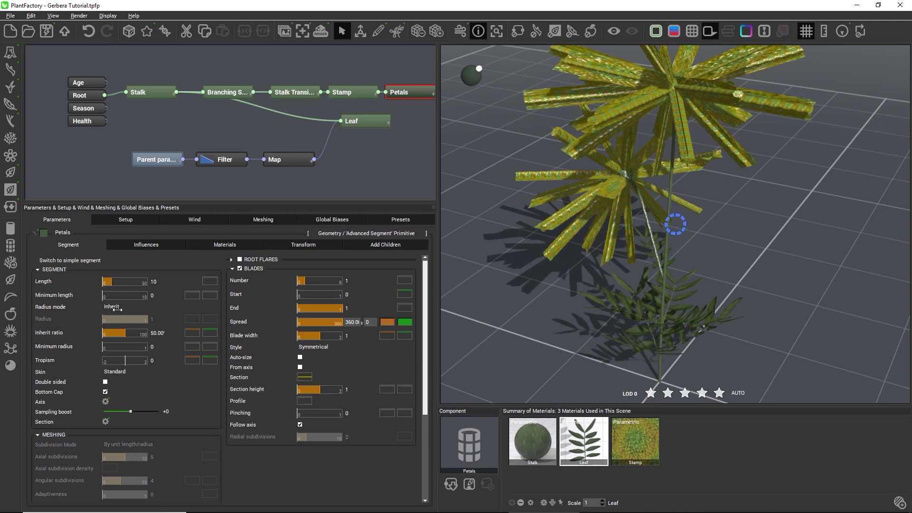
{"action": "scroll", "coordinate": [639, 112], "scroll_direction": "up", "scroll_amount": 8}
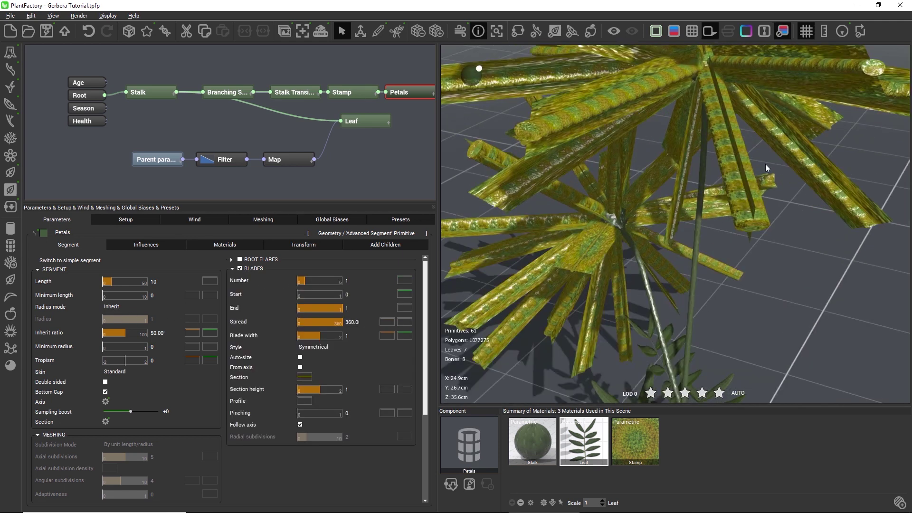
{"action": "left_click_drag", "start_coordinate": [717, 164], "coordinate": [740, 169]}
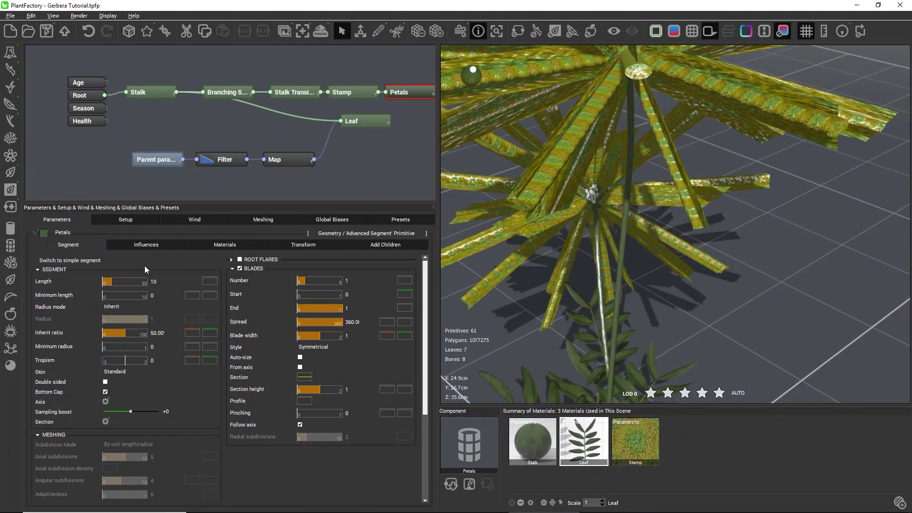
{"action": "left_click", "coordinate": [113, 308]}
{"action": "left_click", "coordinate": [118, 314]}
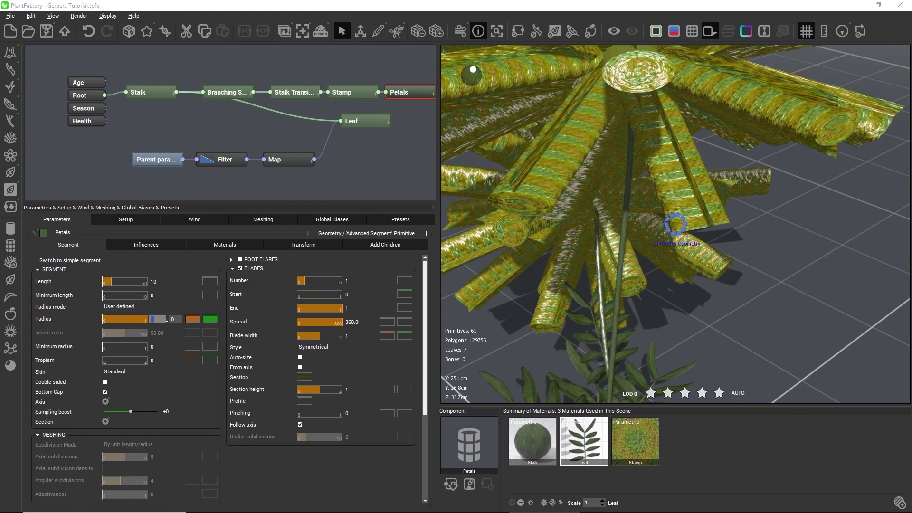
{"action": "type", "text": "0"}
{"action": "key", "text": "Return"}
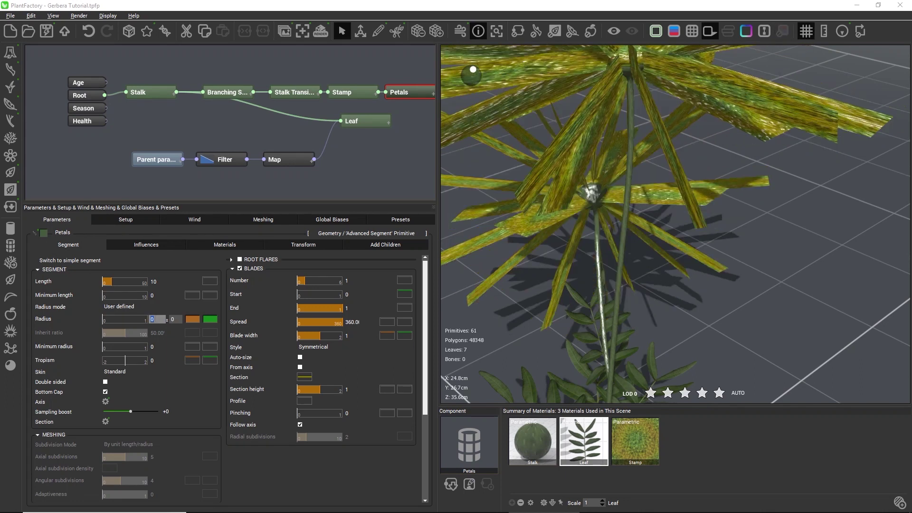
{"action": "left_click_drag", "start_coordinate": [719, 217], "coordinate": [748, 283]}
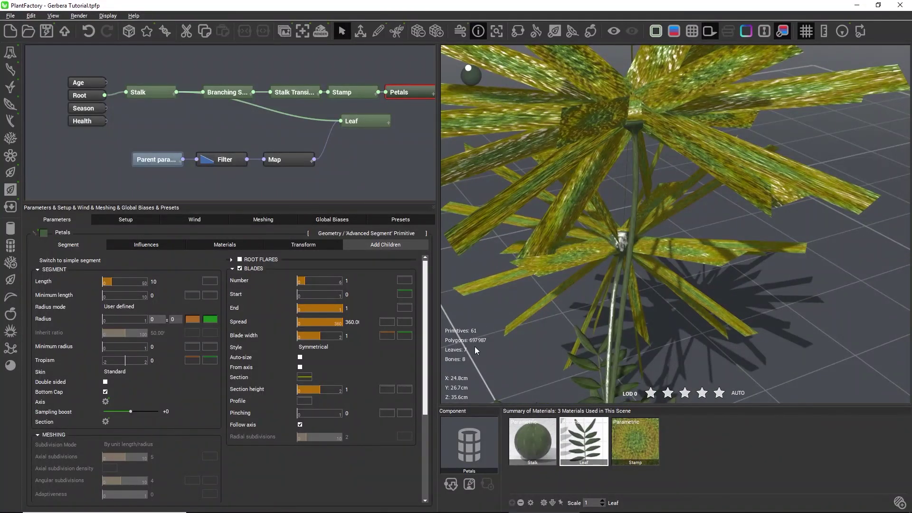
Lower the mesh subdivision two levels and set petal length to 3 ±0.2
{"action": "left_click", "coordinate": [416, 32]}
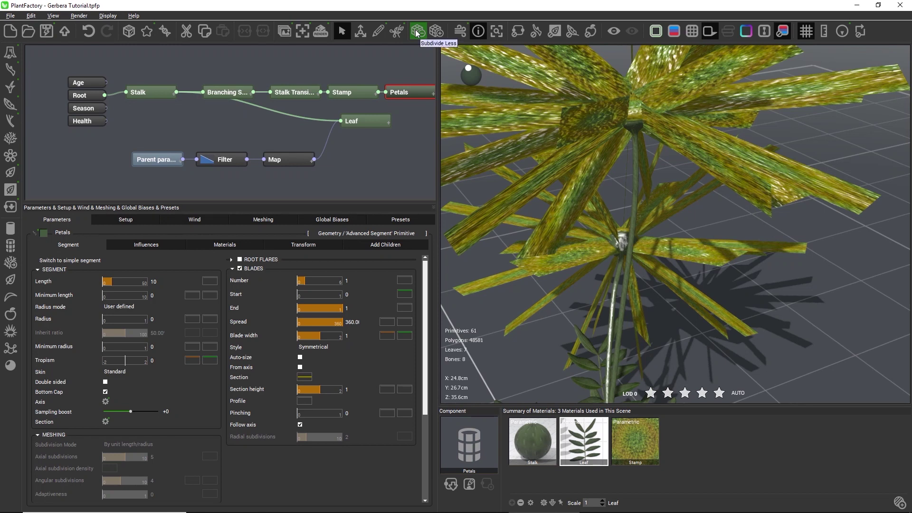
{"action": "left_click", "coordinate": [417, 32]}
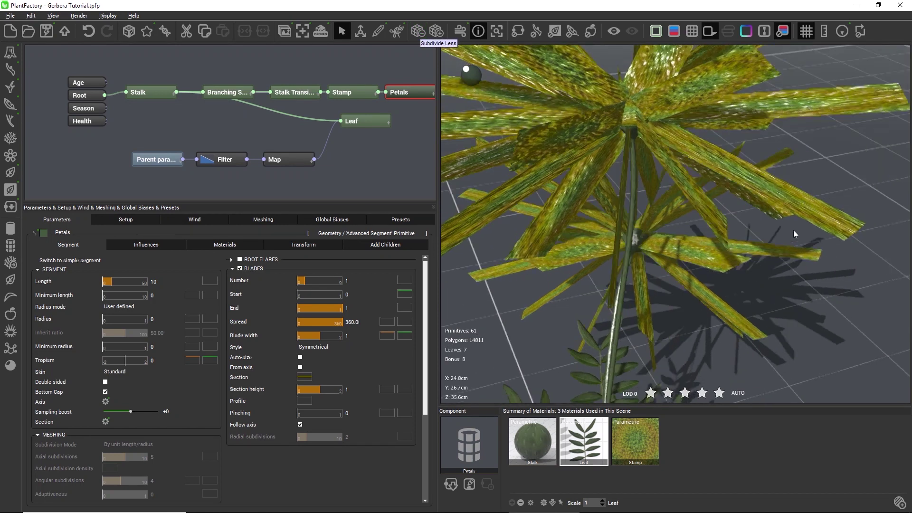
{"action": "mouse_move", "coordinate": [784, 230]}
{"action": "left_mouse_down"}
{"action": "mouse_move", "coordinate": [762, 240]}
{"action": "mouse_move", "coordinate": [788, 236]}
{"action": "left_mouse_up"}
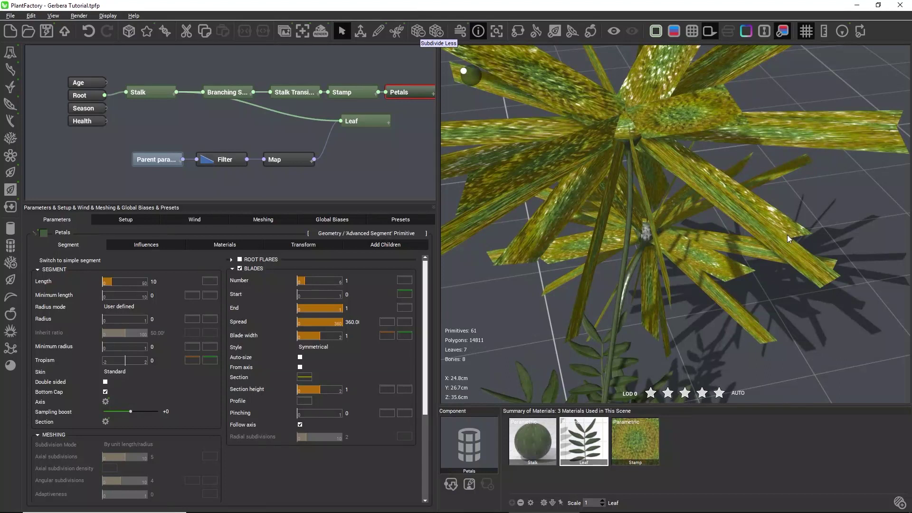
{"action": "double_click", "coordinate": [150, 281]}
{"action": "type", "text": "3"}
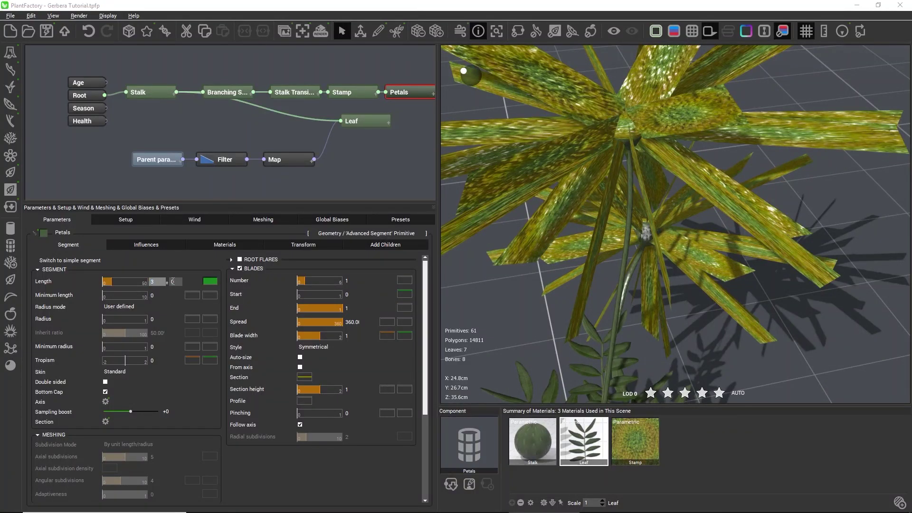
{"action": "key", "text": "Return"}
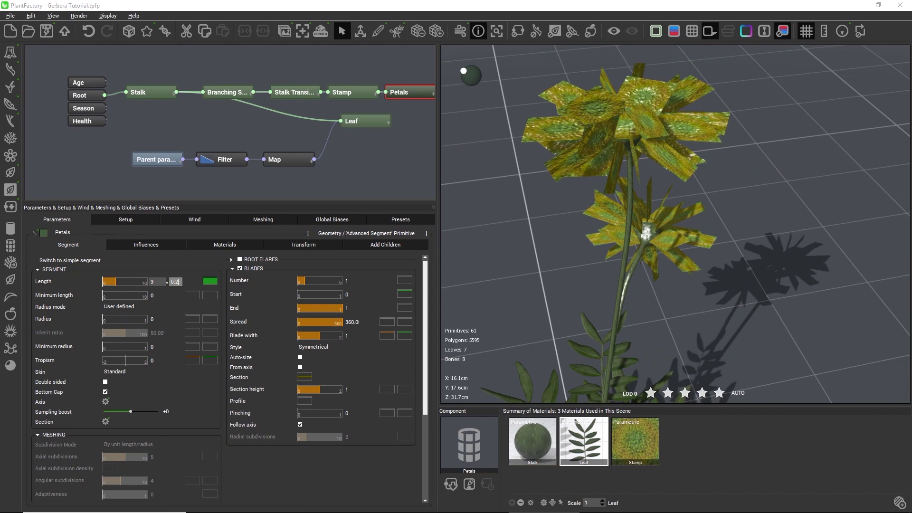
{"action": "key", "text": "Return"}
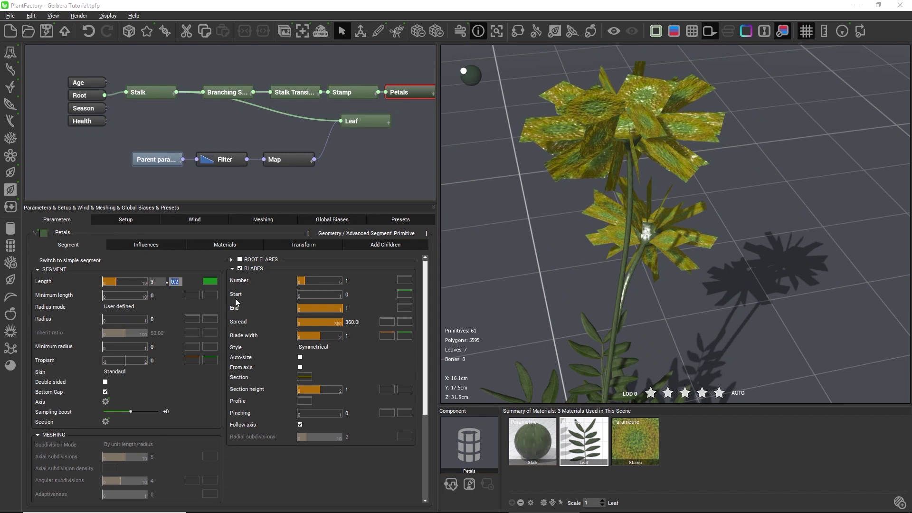
Use Full width blade style with 0.45 blade width and 0.05 variation
{"action": "left_click", "coordinate": [322, 347]}
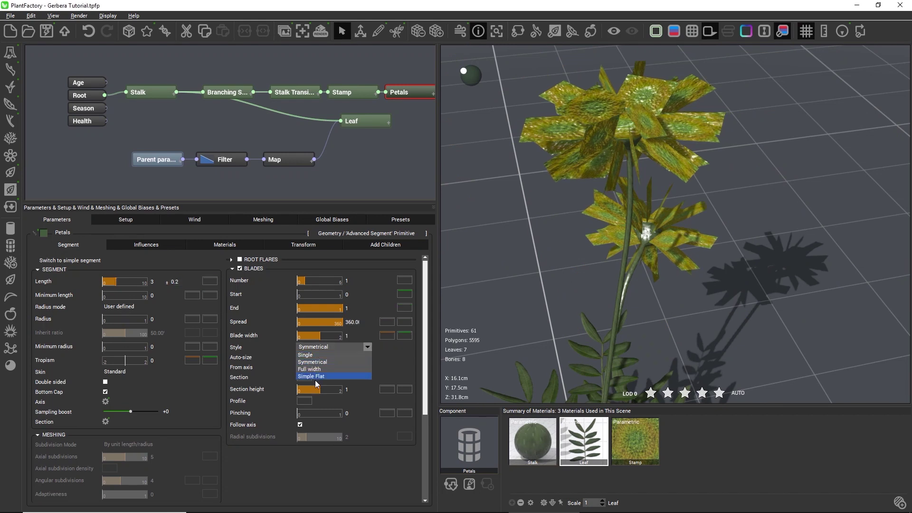
{"action": "left_click", "coordinate": [310, 369]}
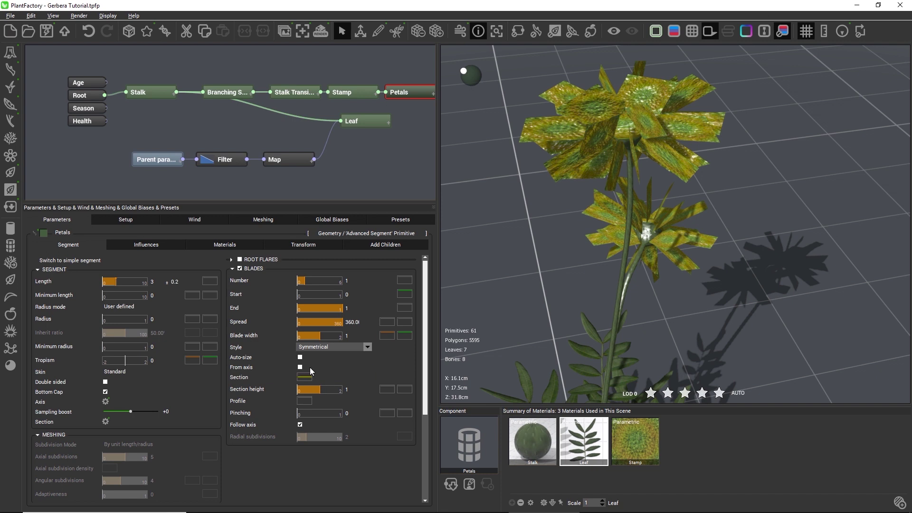
{"action": "left_click", "coordinate": [352, 335]}
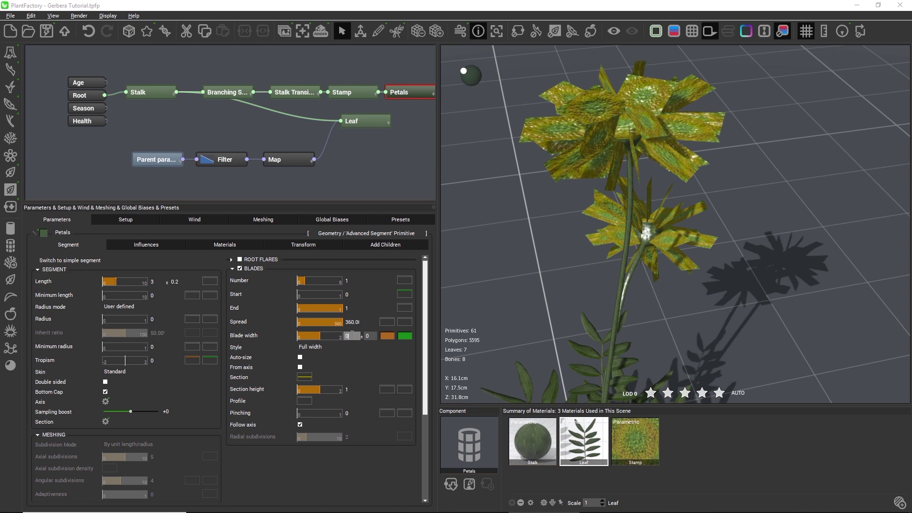
{"action": "key", "text": "Tab"}
{"action": "type", "text": "0.05"}
{"action": "key", "text": "Return"}
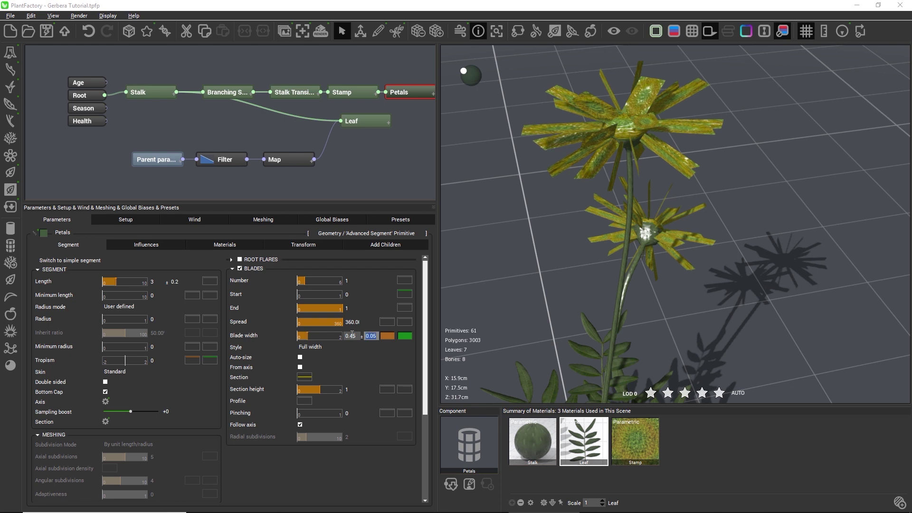
{"action": "left_click_drag", "start_coordinate": [692, 230], "coordinate": [610, 213]}
Give the petals a new PBR material named Petal
{"action": "left_click", "coordinate": [224, 245]}
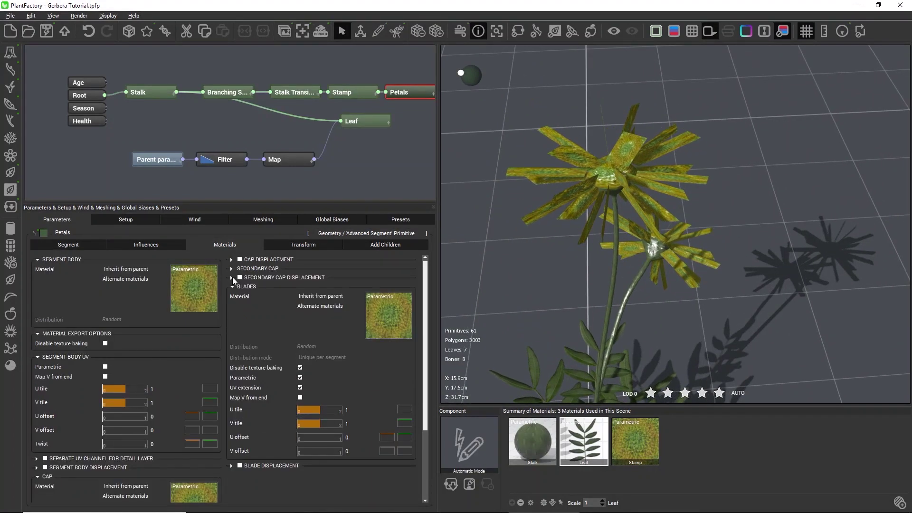
{"action": "left_click", "coordinate": [159, 269]}
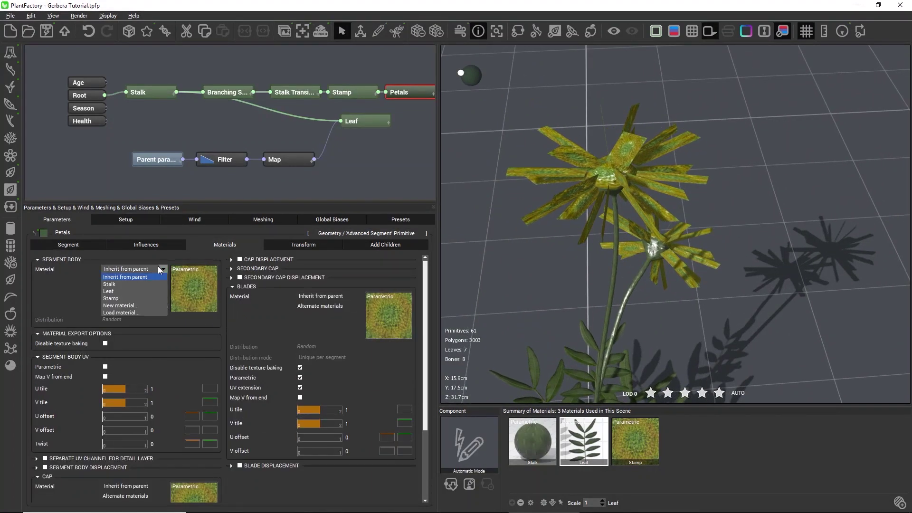
{"action": "left_click", "coordinate": [118, 305]}
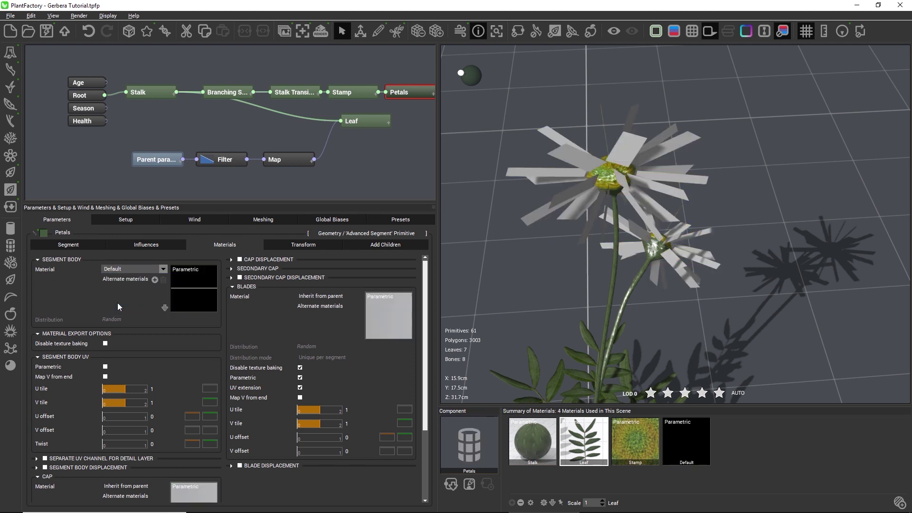
{"action": "double_click", "coordinate": [192, 285]}
{"action": "left_click", "coordinate": [313, 153]}
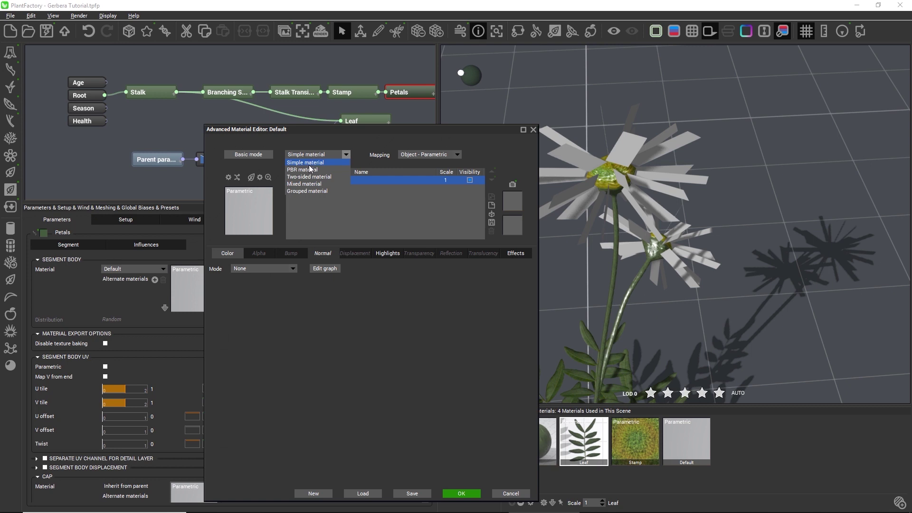
{"action": "left_click", "coordinate": [303, 169]}
{"action": "double_click", "coordinate": [333, 180]}
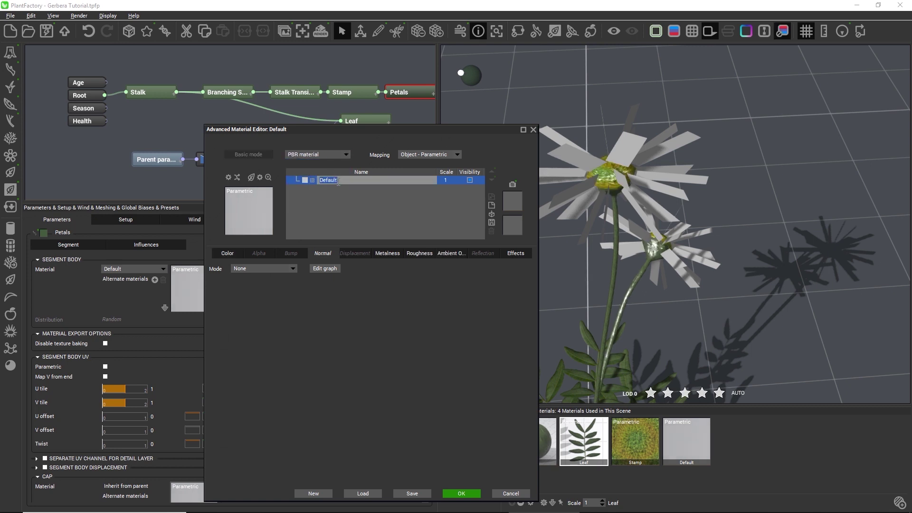
{"action": "type", "text": "Petal"}
{"action": "key", "text": "Return"}
Map the orange petal colour texture to the Petal colour, without alpha
{"action": "left_click", "coordinate": [227, 253]}
{"action": "left_click", "coordinate": [285, 270]}
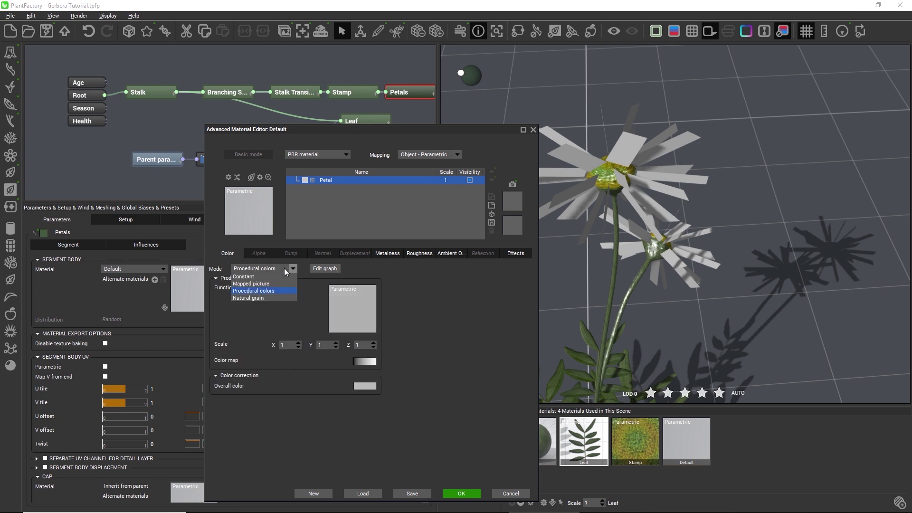
{"action": "left_click", "coordinate": [254, 283]}
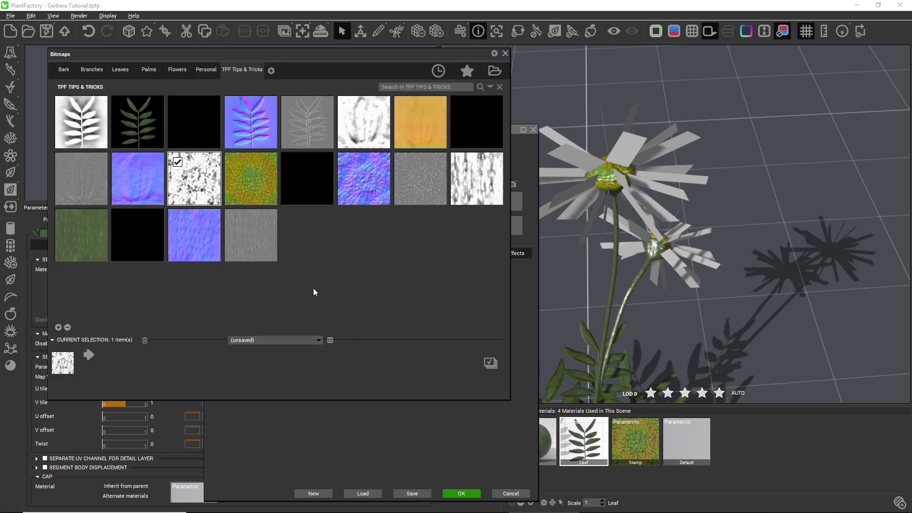
{"action": "double_click", "coordinate": [428, 122]}
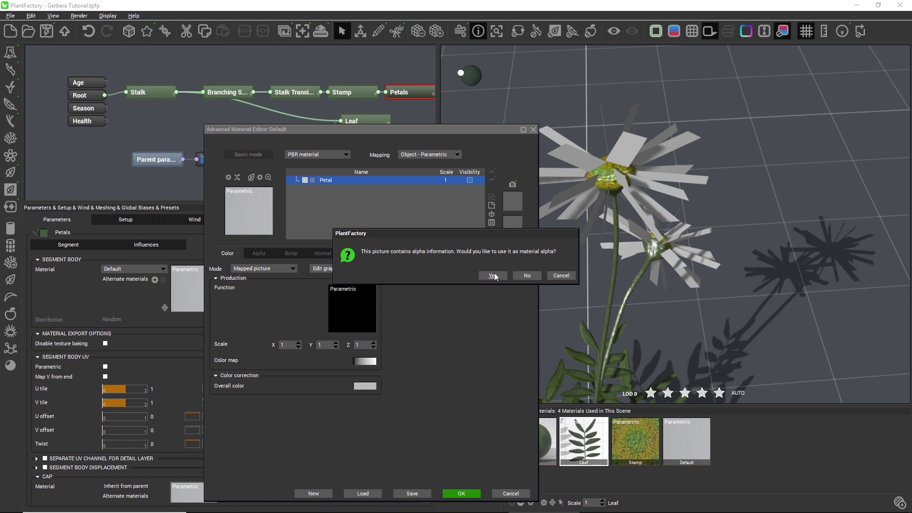
{"action": "left_click", "coordinate": [527, 276]}
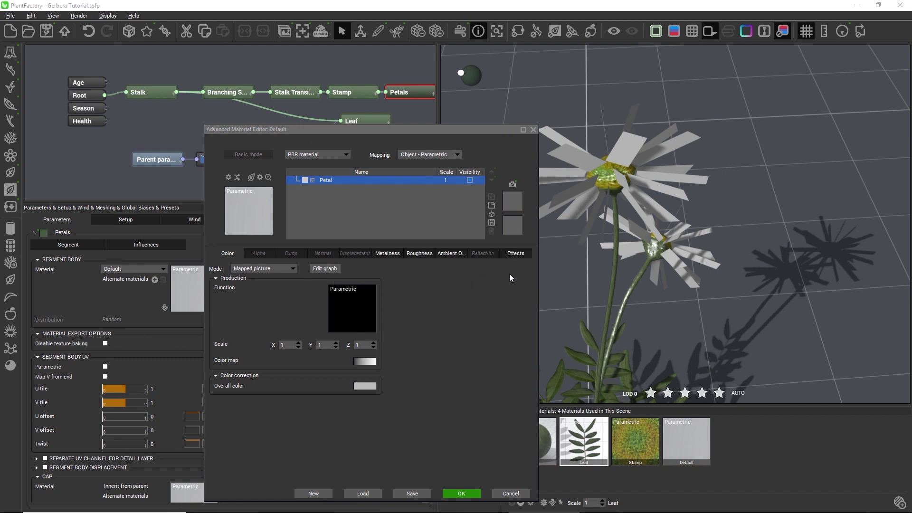
Map the blue petal normal map to the normal channel, without alpha
{"action": "left_click", "coordinate": [321, 254]}
{"action": "left_click", "coordinate": [285, 268]}
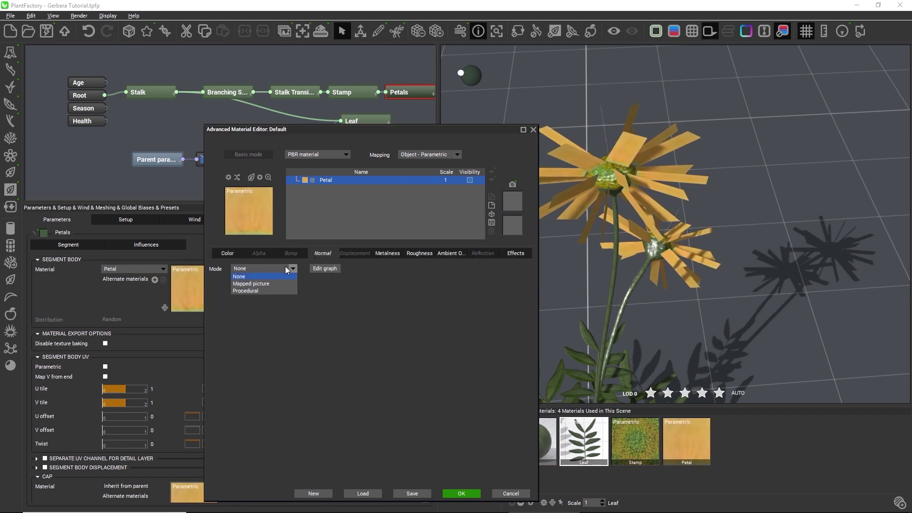
{"action": "left_click", "coordinate": [257, 284]}
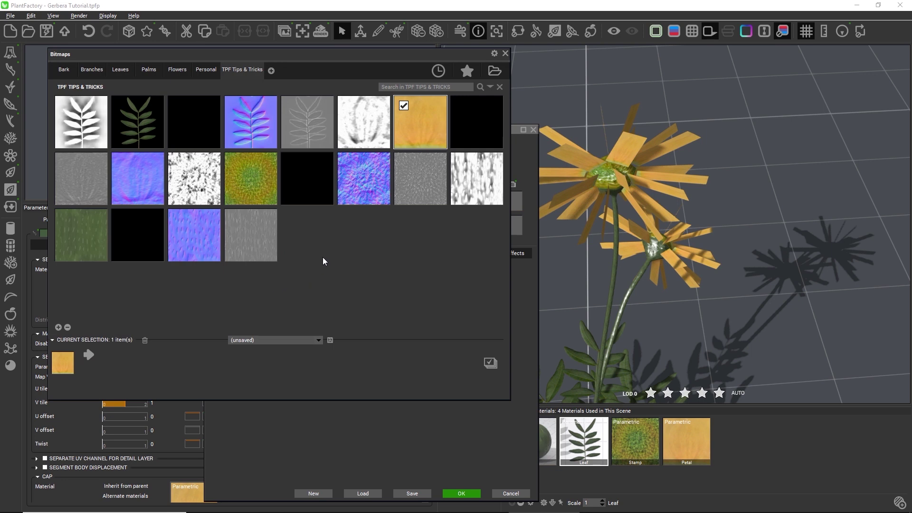
{"action": "double_click", "coordinate": [140, 180]}
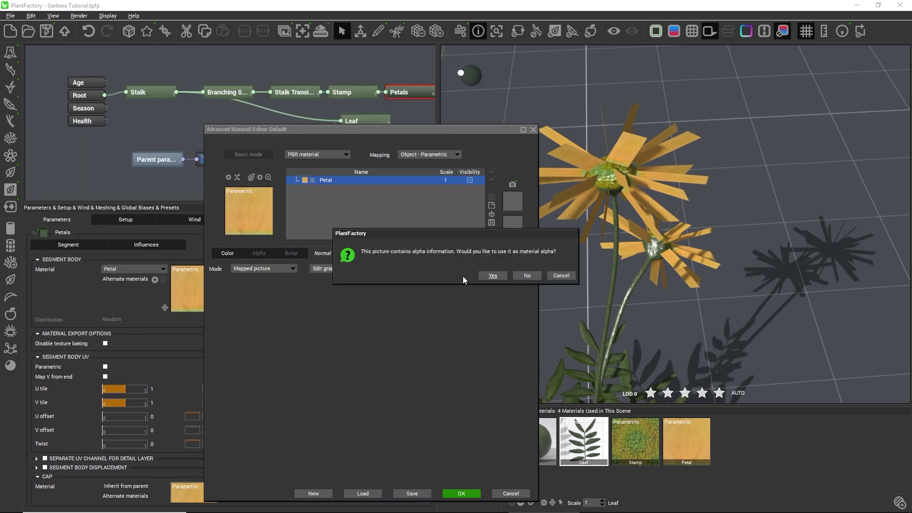
{"action": "left_click", "coordinate": [525, 276]}
Map Stem_Metallic to metalness and Petal_Roughness to roughness
{"action": "left_click", "coordinate": [383, 255]}
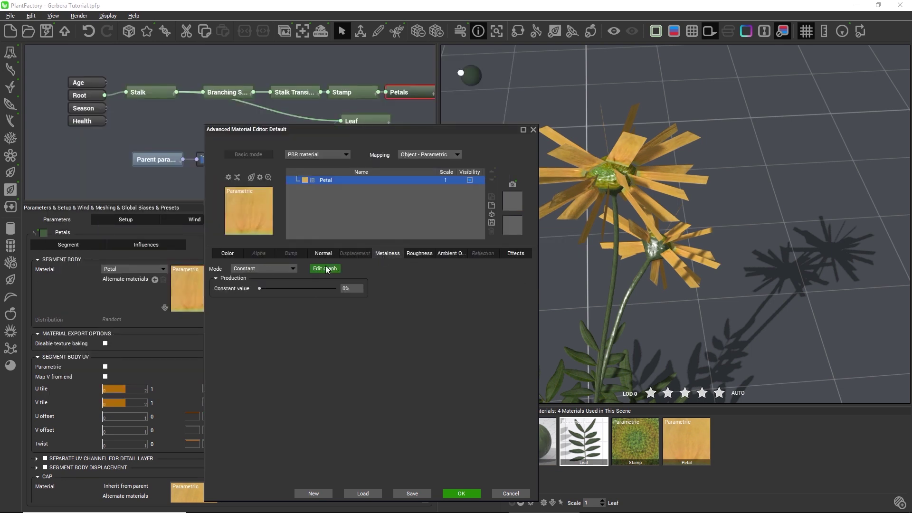
{"action": "left_click", "coordinate": [288, 269]}
{"action": "left_click", "coordinate": [252, 283]}
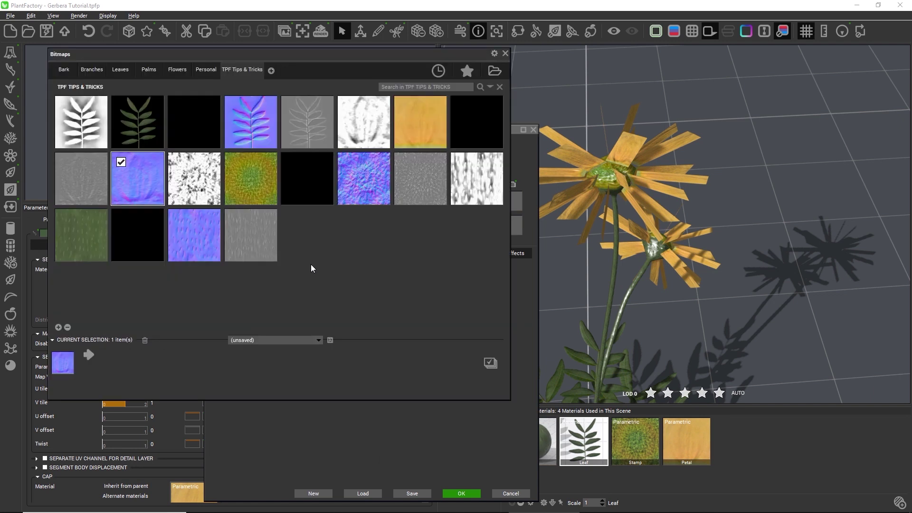
{"action": "left_click", "coordinate": [136, 243]}
{"action": "double_click", "coordinate": [136, 243]}
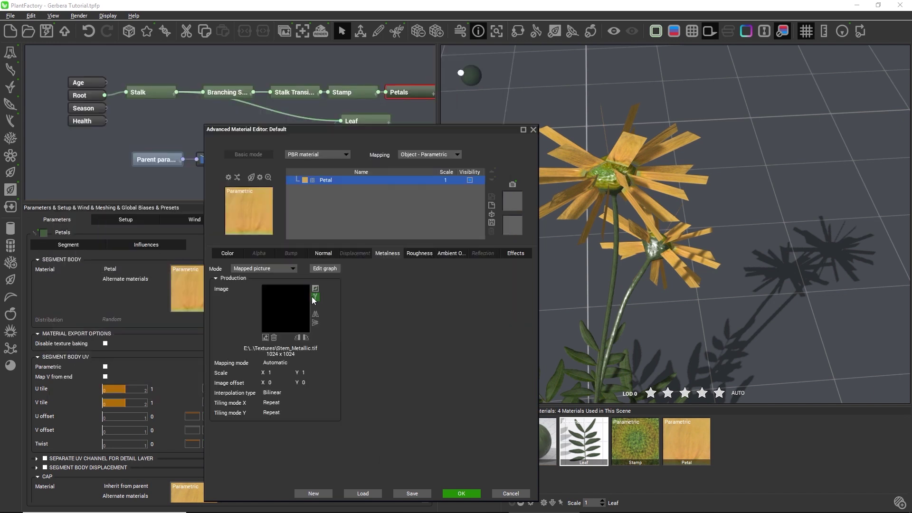
{"action": "left_click", "coordinate": [420, 253]}
{"action": "left_click", "coordinate": [264, 269]}
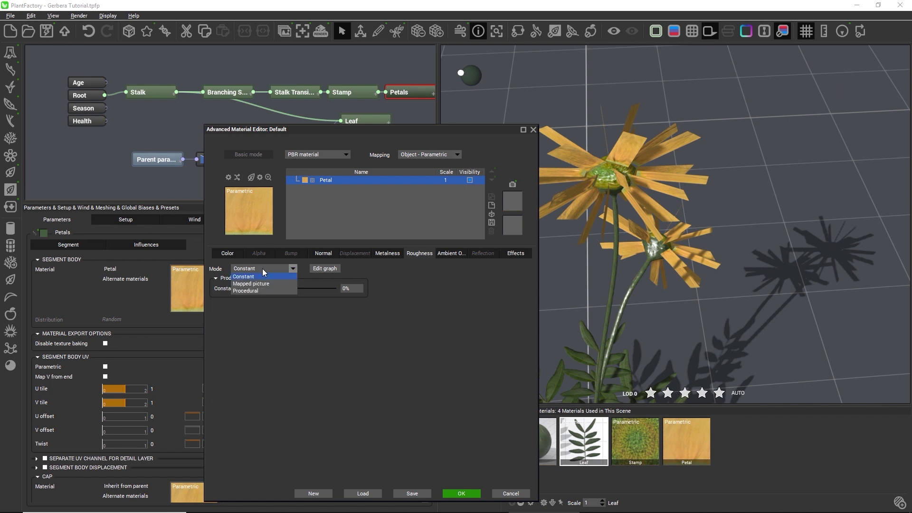
{"action": "left_click", "coordinate": [252, 283]}
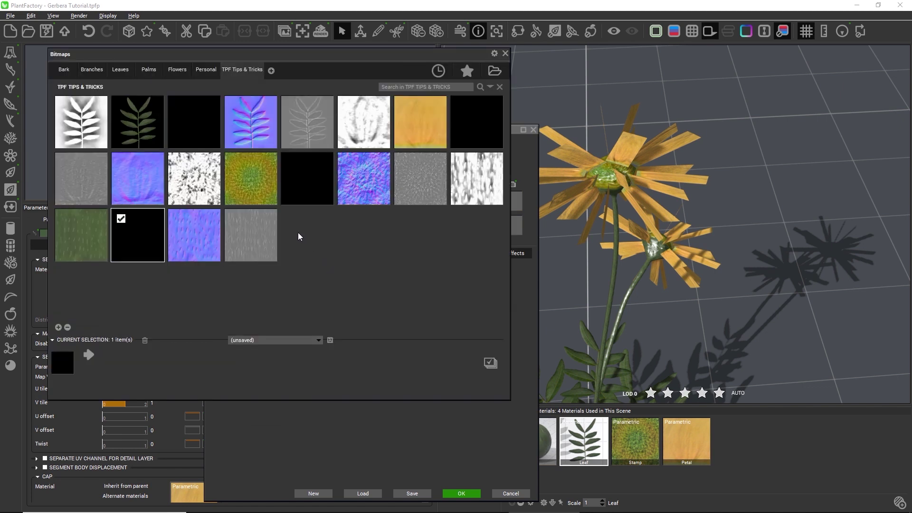
{"action": "double_click", "coordinate": [80, 181]}
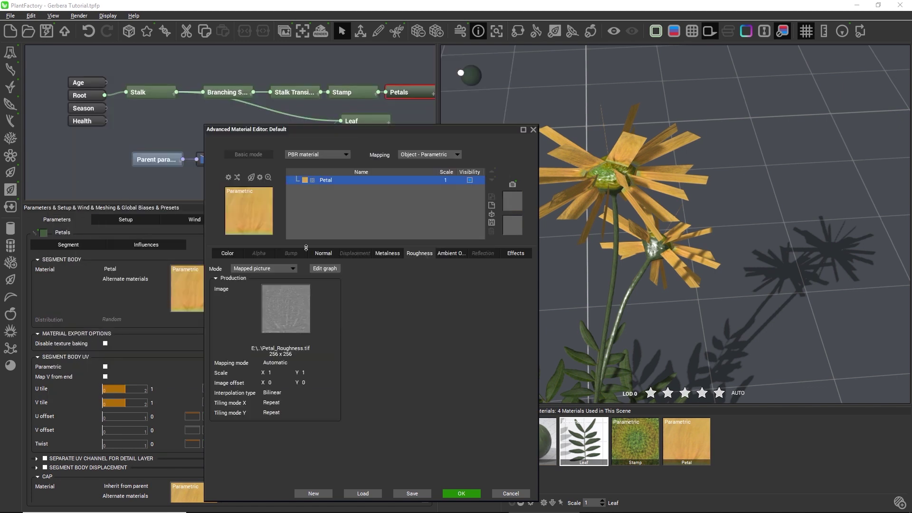
Map Petal_Ambient_Occlusion to ambient occlusion, set backlight to 100%, and accept the material
{"action": "left_click", "coordinate": [455, 252]}
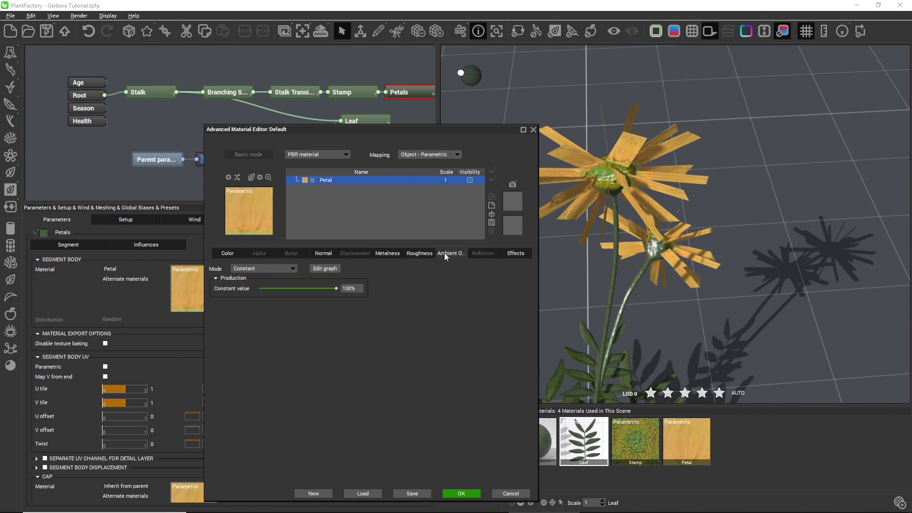
{"action": "left_click", "coordinate": [282, 269]}
{"action": "left_click", "coordinate": [258, 283]}
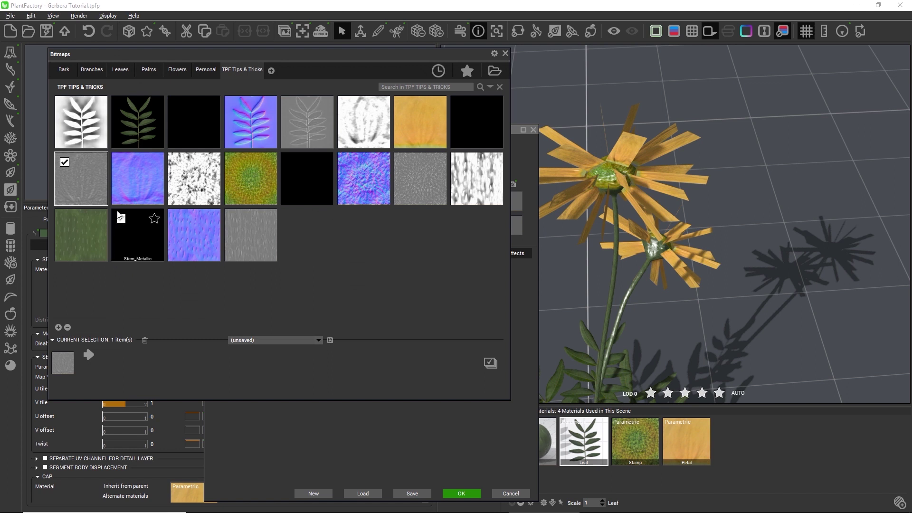
{"action": "double_click", "coordinate": [366, 132]}
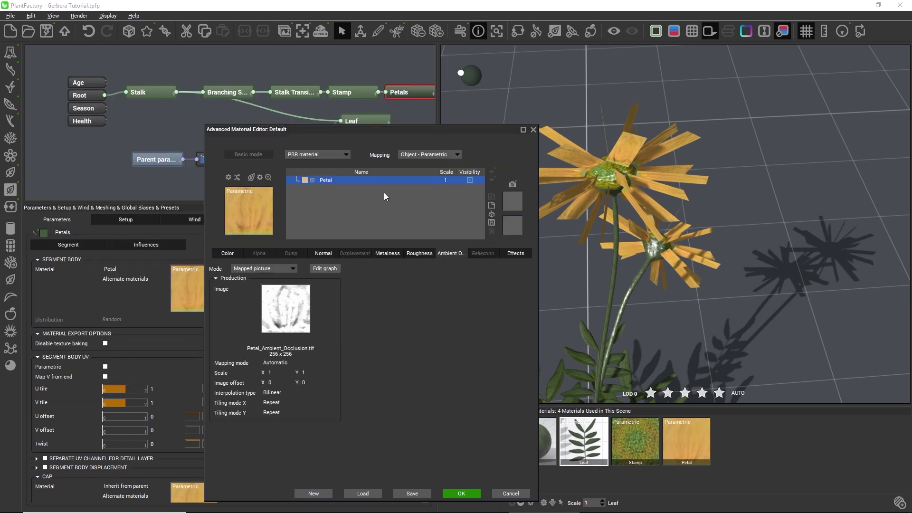
{"action": "left_click", "coordinate": [516, 253]}
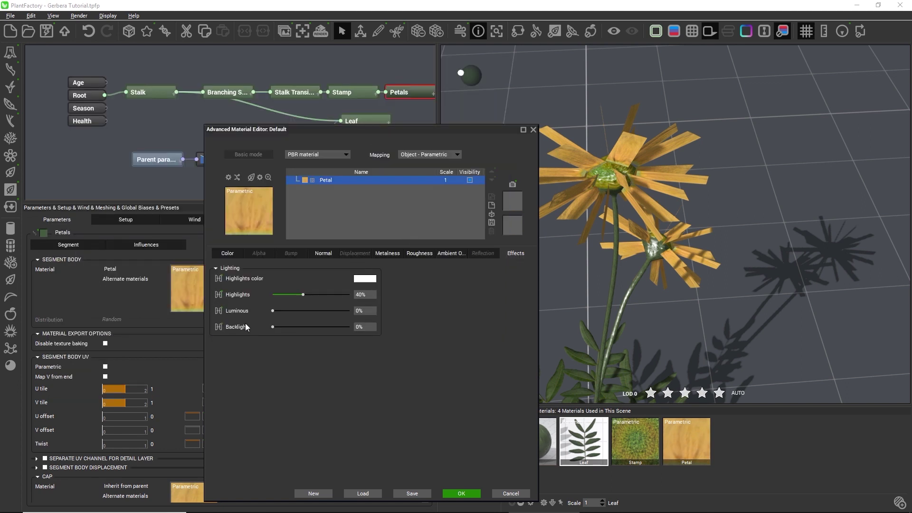
{"action": "left_click_drag", "start_coordinate": [274, 327], "coordinate": [413, 328]}
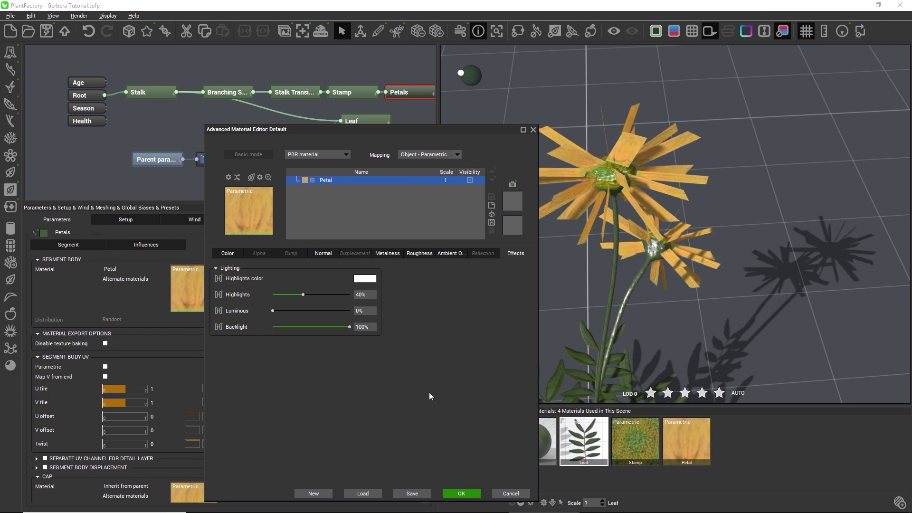
{"action": "left_click", "coordinate": [461, 493]}
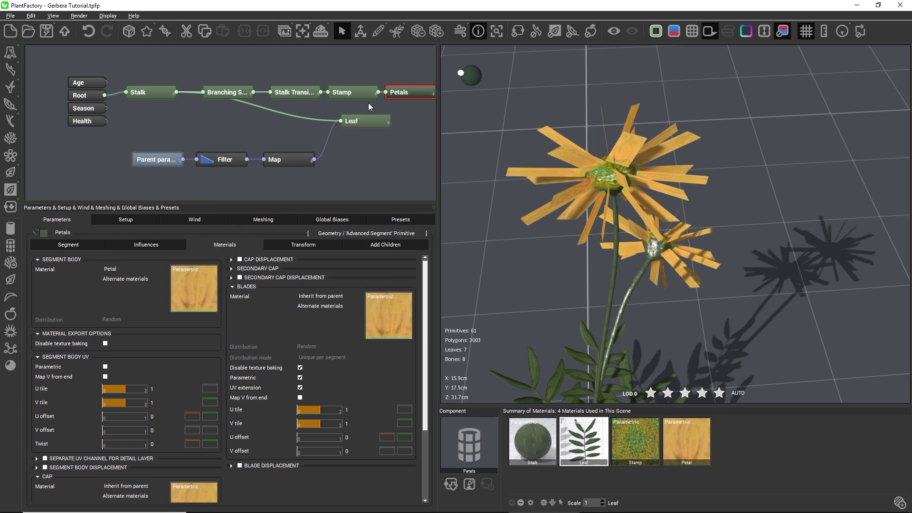
On the Stamp node, turn off Orthogonal petal placement and lower the distribution End to 0.6
{"action": "left_click", "coordinate": [344, 94]}
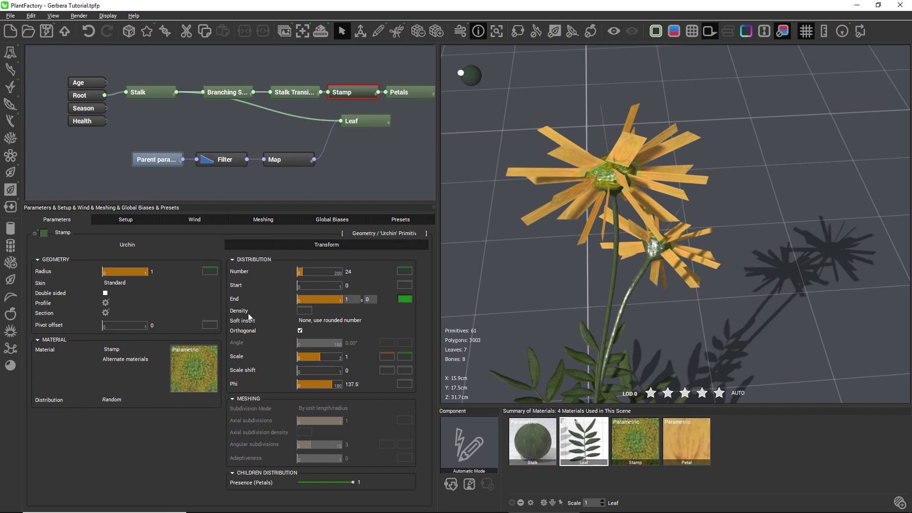
{"action": "left_click", "coordinate": [301, 331]}
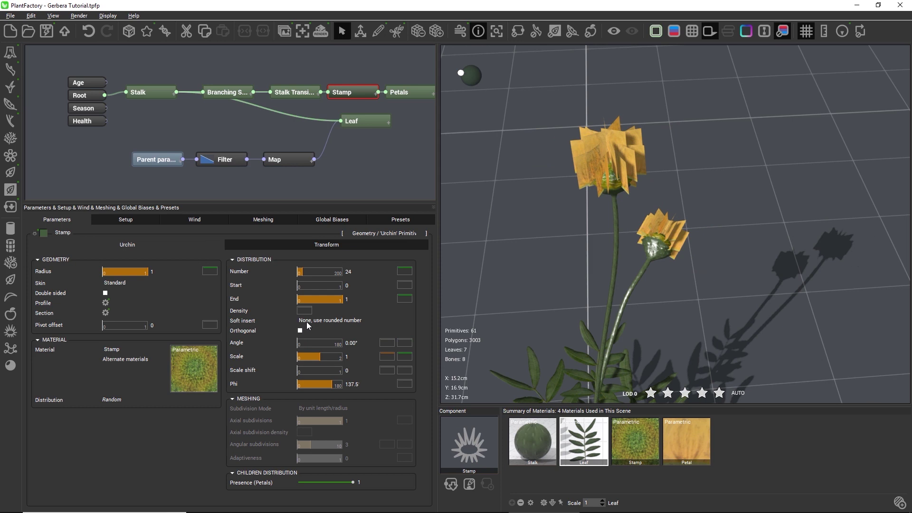
{"action": "left_click_drag", "start_coordinate": [338, 300], "coordinate": [320, 306]}
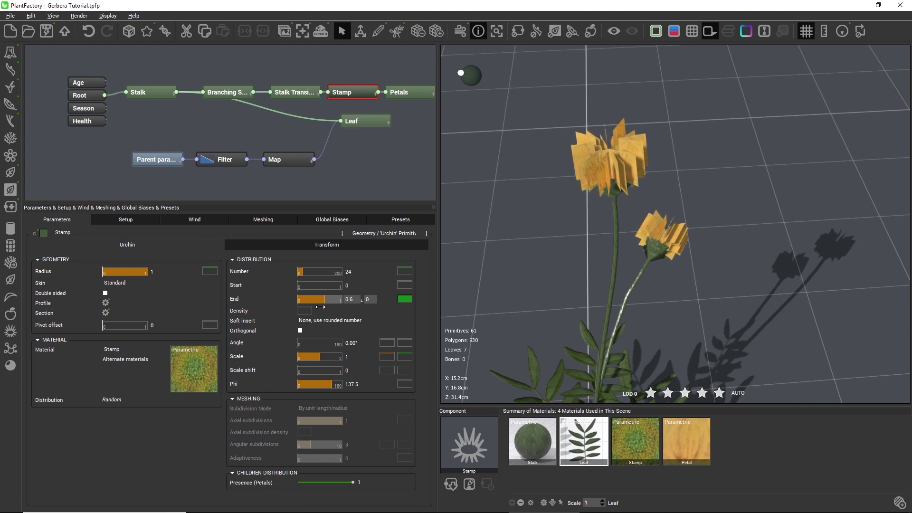
{"action": "scroll", "coordinate": [619, 169], "scroll_direction": "up", "scroll_amount": 3}
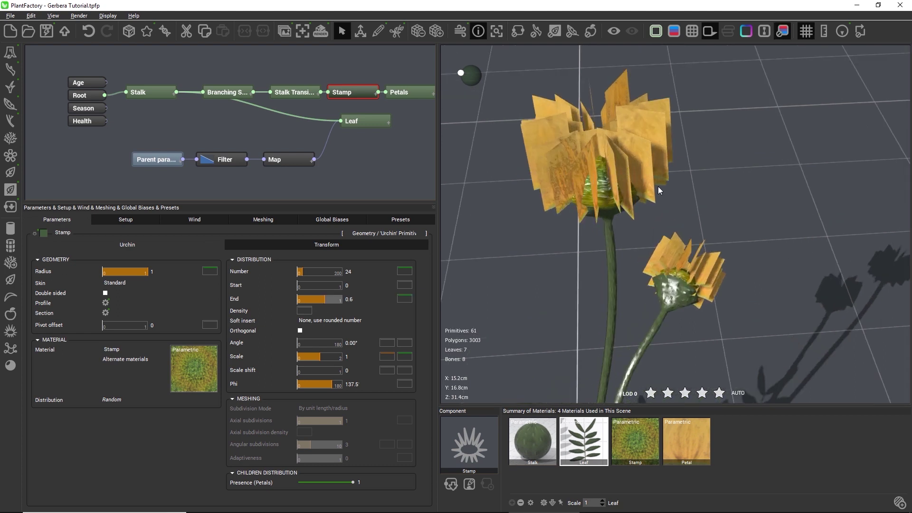
{"action": "left_click_drag", "start_coordinate": [659, 187], "coordinate": [641, 173]}
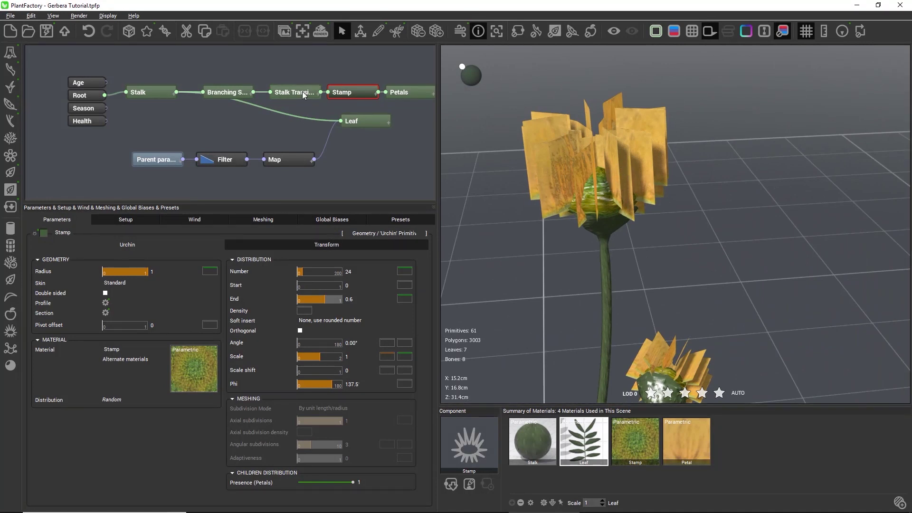
Rotate the Petals 90° around Z in their transform settings
{"action": "left_click", "coordinate": [406, 92]}
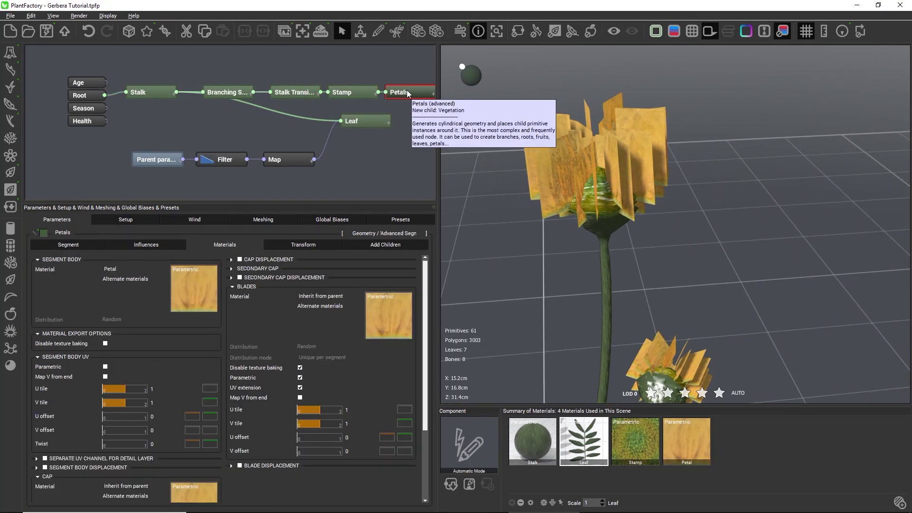
{"action": "left_click", "coordinate": [302, 247]}
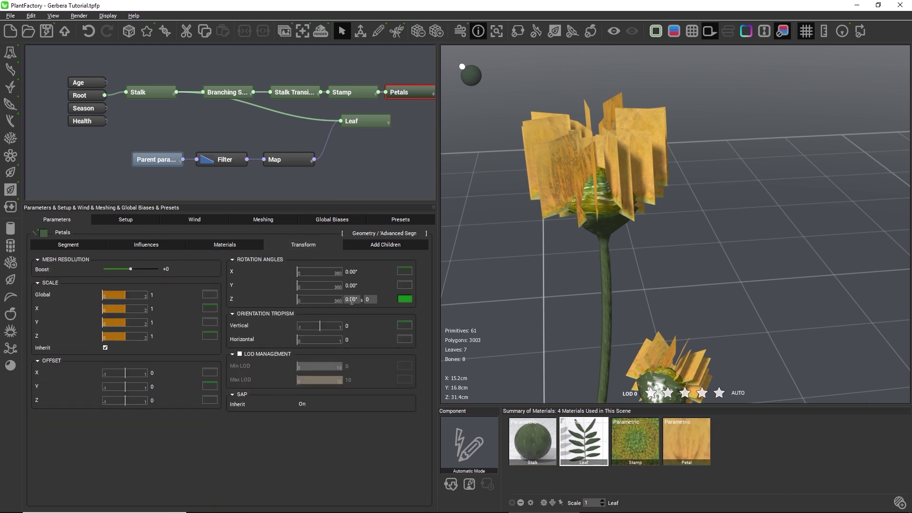
{"action": "left_click", "coordinate": [351, 299]}
{"action": "type", "text": "90"}
{"action": "key", "text": "Return"}
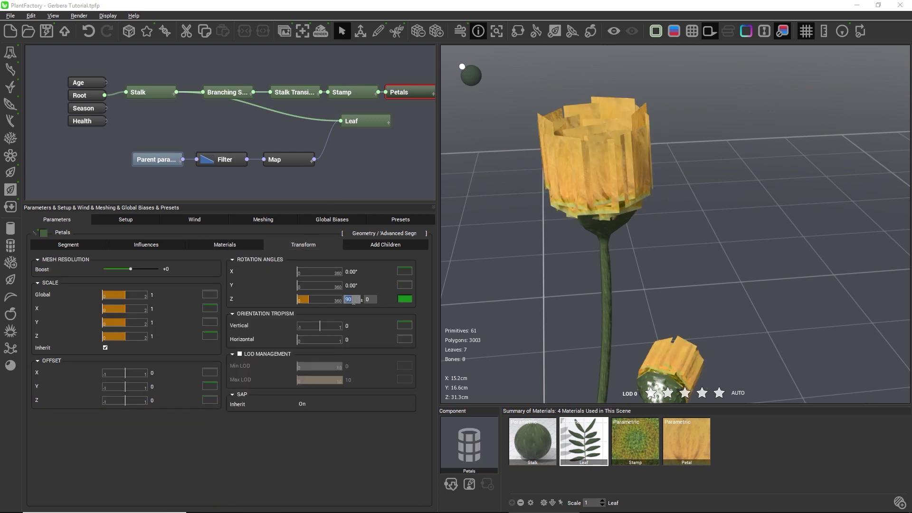
{"action": "left_click_drag", "start_coordinate": [665, 180], "coordinate": [597, 187]}
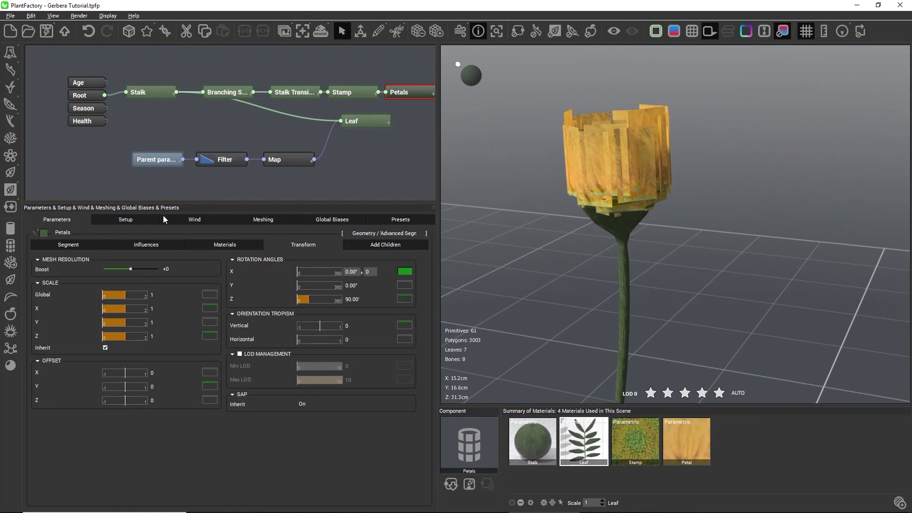
Enable Local Bias 1 on the Petals as a Curl with strength 1 in local coordinates
{"action": "left_click", "coordinate": [147, 243]}
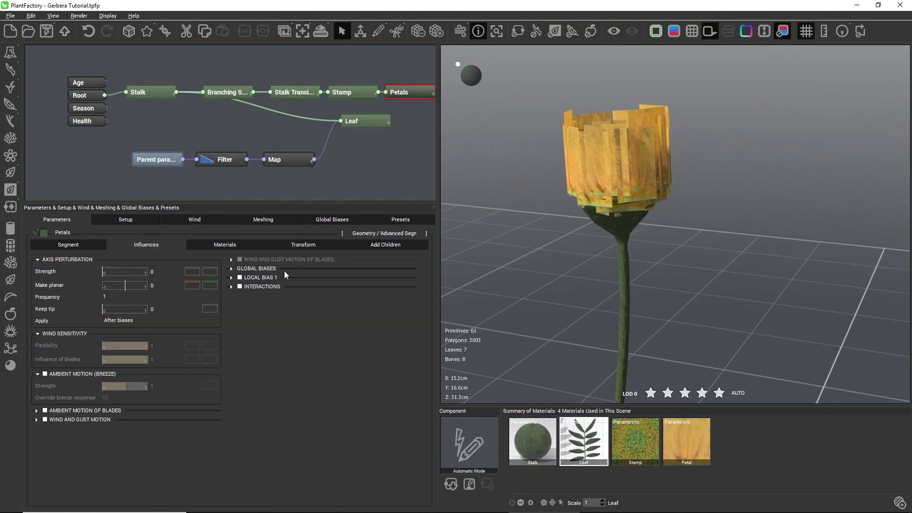
{"action": "left_click", "coordinate": [240, 277]}
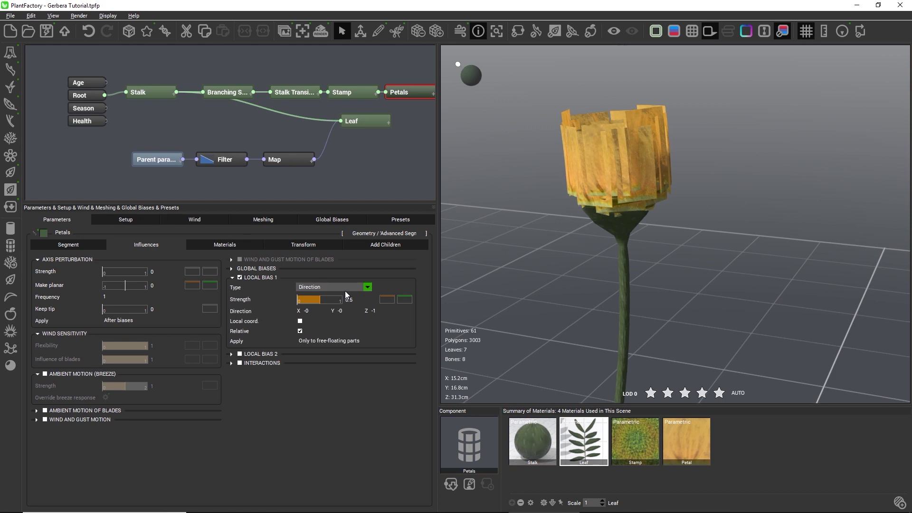
{"action": "left_click", "coordinate": [326, 287]}
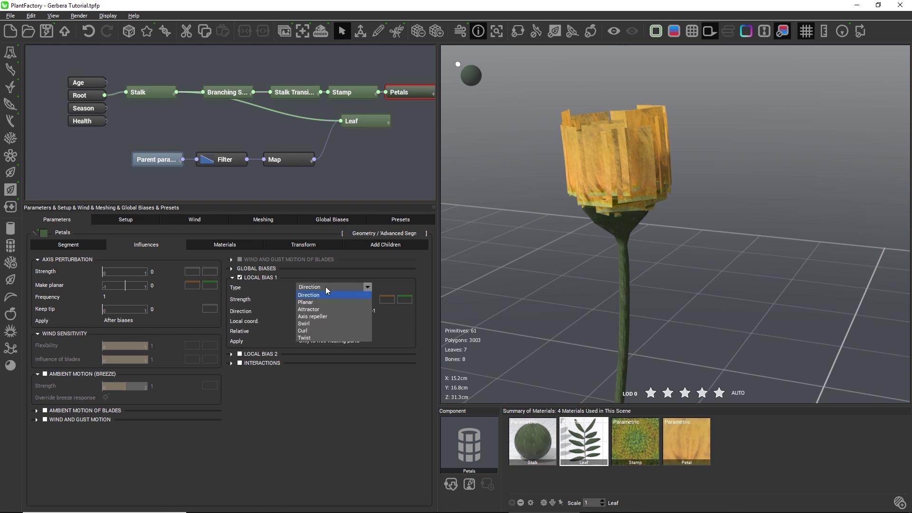
{"action": "left_click", "coordinate": [306, 331]}
{"action": "left_click", "coordinate": [349, 296]}
{"action": "type", "text": "1"}
{"action": "key", "text": "Return"}
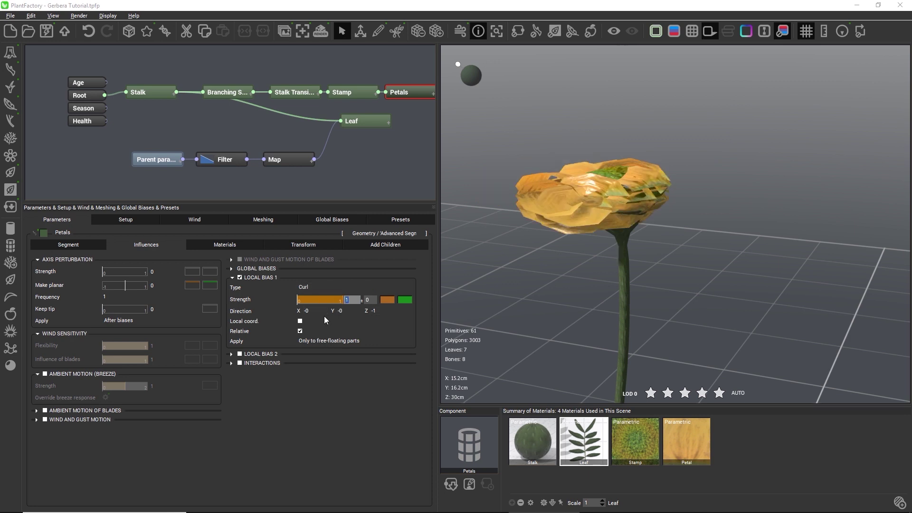
{"action": "left_click", "coordinate": [300, 321]}
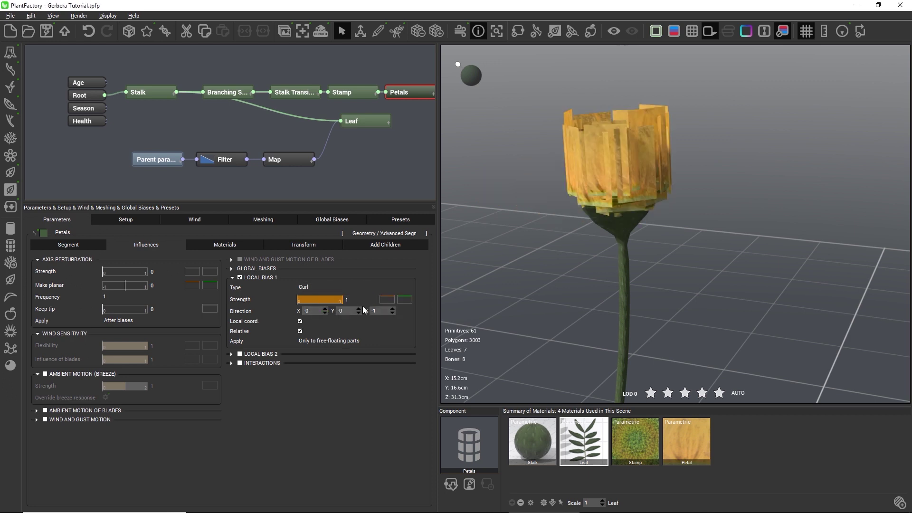
Set the curl direction to Z 0, Y -1 and its strength variation to 0.25
{"action": "left_click", "coordinate": [383, 311]}
{"action": "type", "text": "0"}
{"action": "left_click", "coordinate": [341, 312]}
{"action": "type", "text": "-1"}
{"action": "key", "text": "Return"}
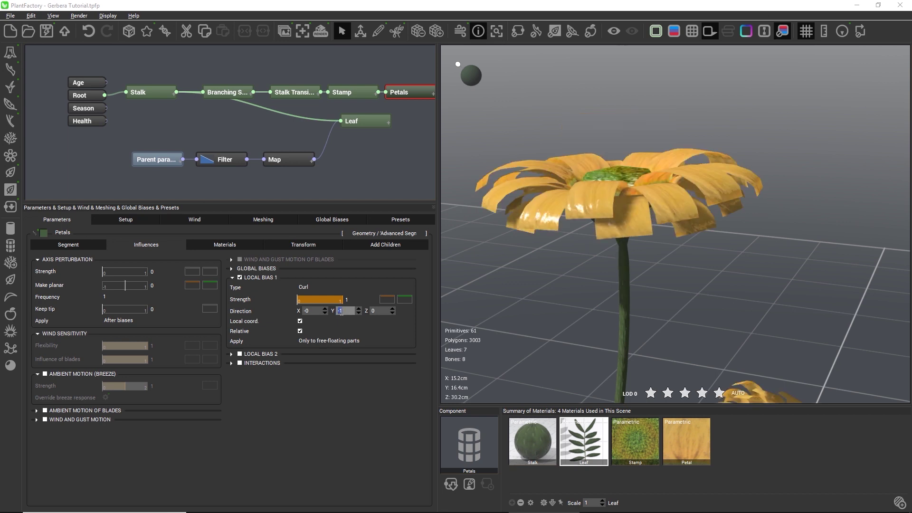
{"action": "left_click", "coordinate": [369, 300]}
{"action": "key", "text": "BackSpace"}
{"action": "type", "text": ".25"}
{"action": "key", "text": "Return"}
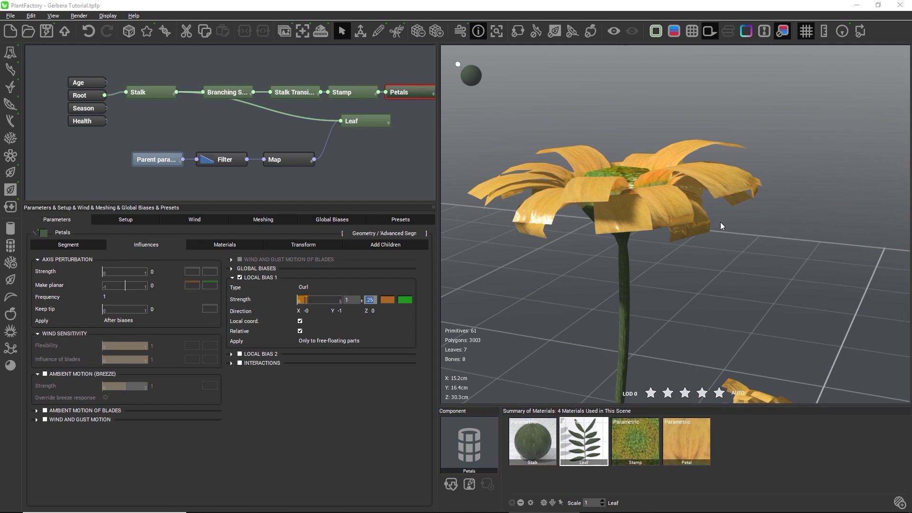
{"action": "left_click_drag", "start_coordinate": [637, 155], "coordinate": [587, 201]}
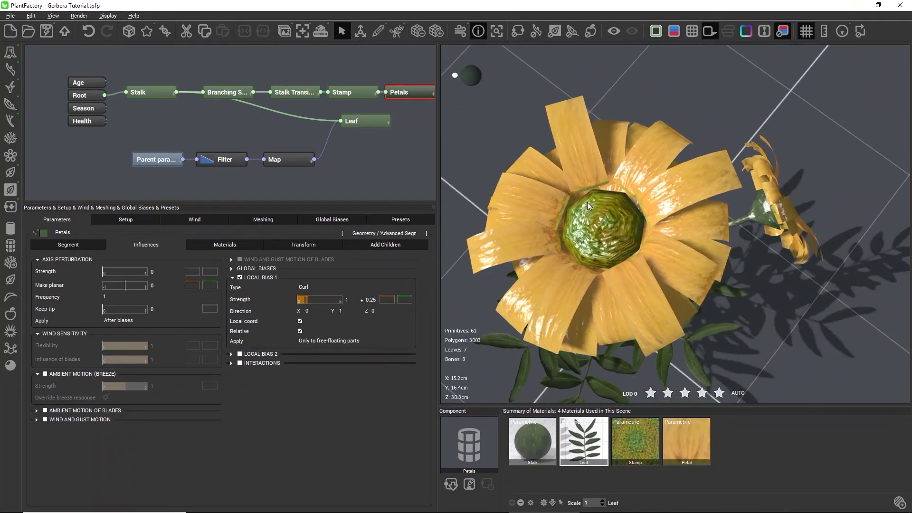
Subdivide the plant mesh more, raising its polygon count from 3003 to 9605
{"action": "left_click", "coordinate": [436, 31]}
{"action": "left_click_drag", "start_coordinate": [534, 187], "coordinate": [558, 194]}
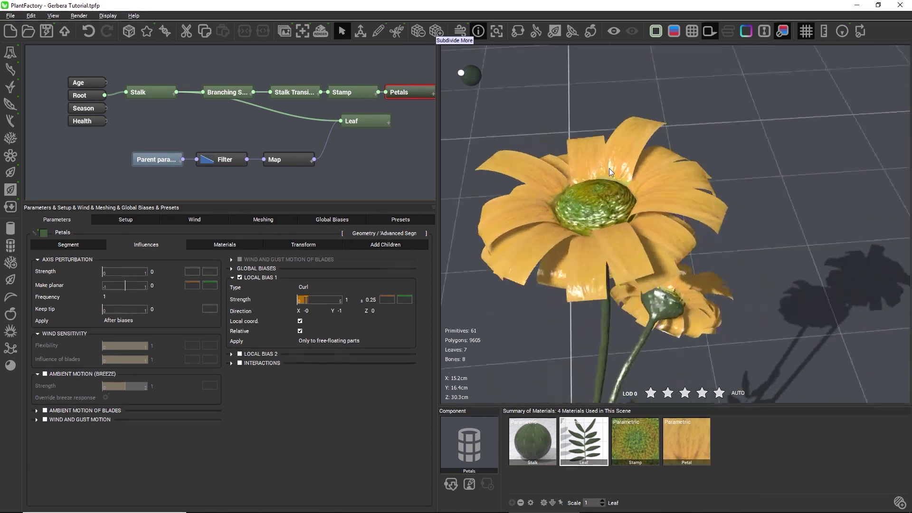
{"action": "left_click_drag", "start_coordinate": [612, 172], "coordinate": [549, 148]}
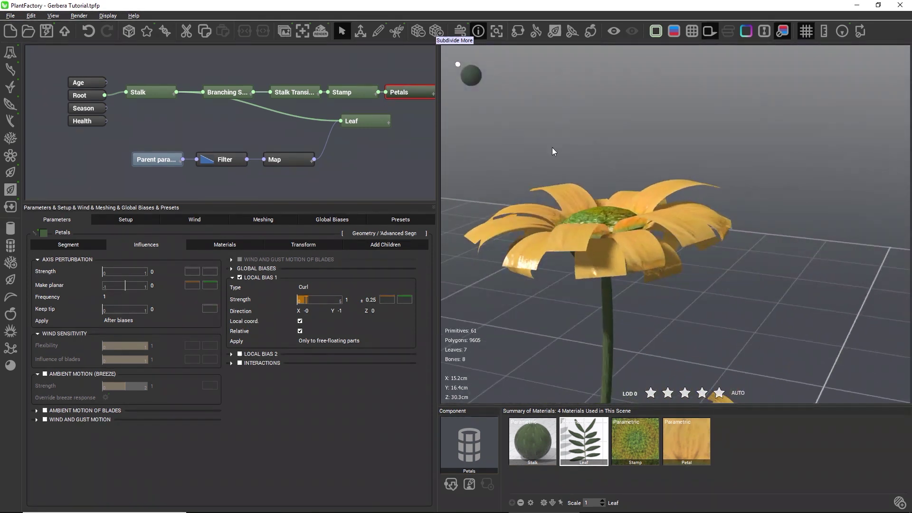
{"action": "left_click", "coordinate": [283, 244]}
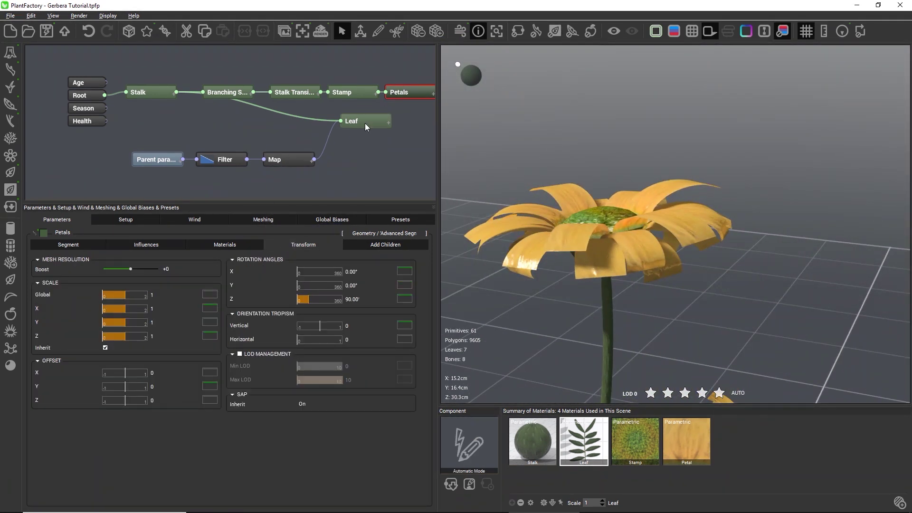
Set the Stamp's petal distribution Number to 50
{"action": "left_click", "coordinate": [348, 91]}
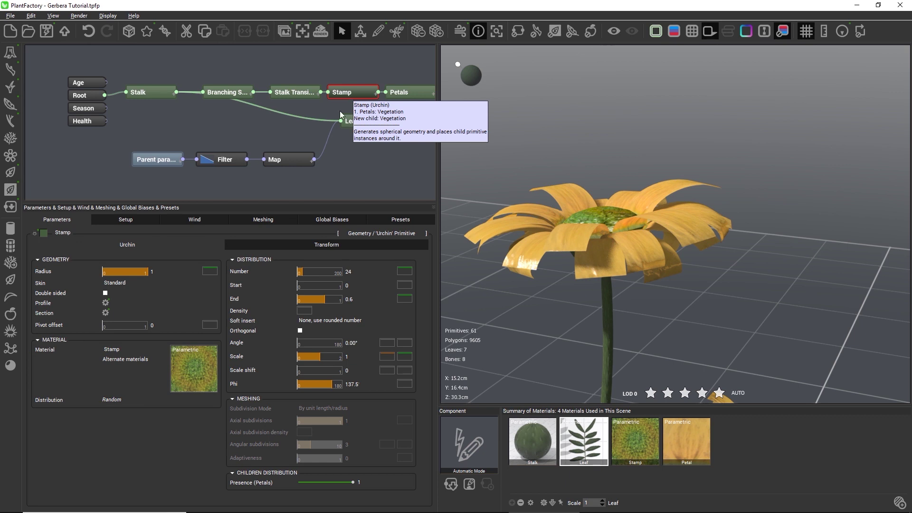
{"action": "double_click", "coordinate": [351, 272]}
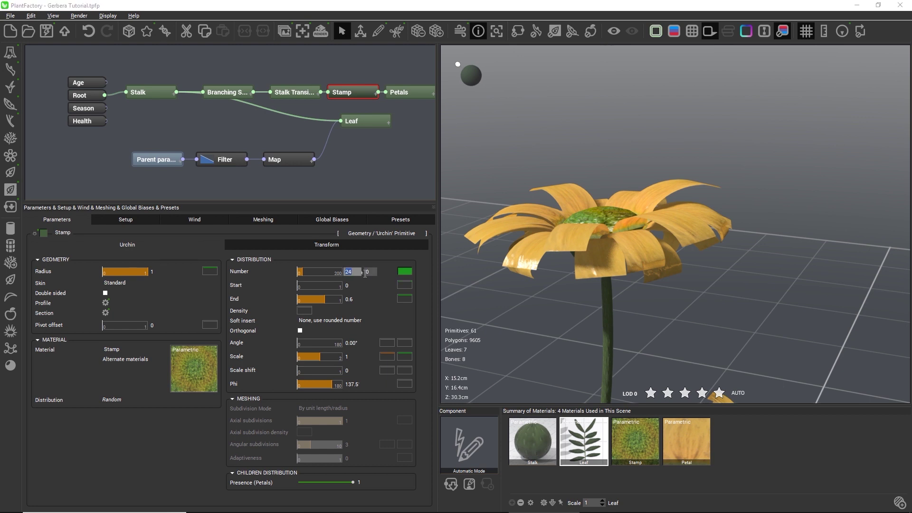
{"action": "type", "text": "50"}
{"action": "key", "text": "Return"}
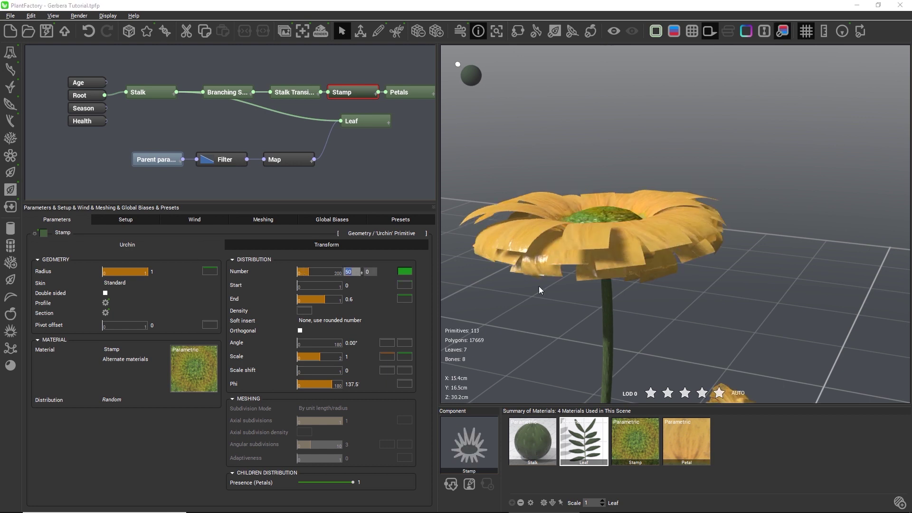
{"action": "left_click_drag", "start_coordinate": [605, 291], "coordinate": [590, 269]}
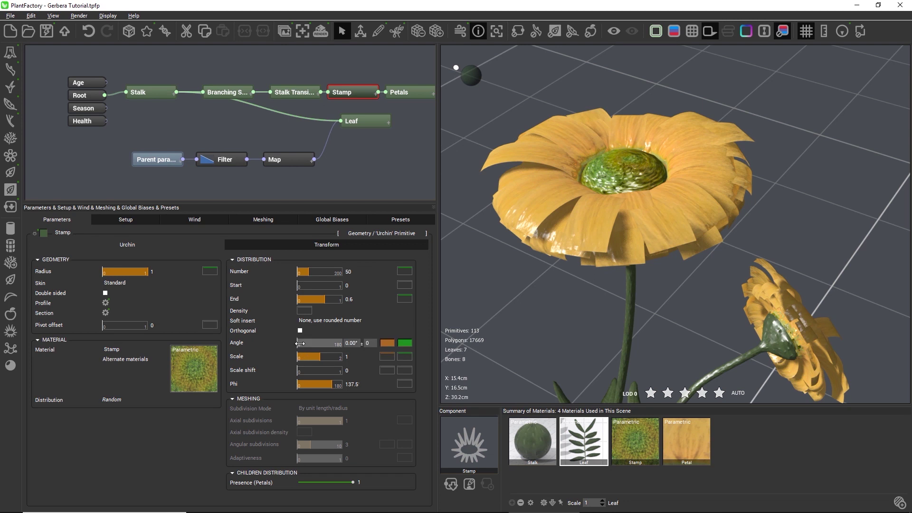
Tilt the petals to a 35.63° distribution angle with variation 8
{"action": "left_click_drag", "start_coordinate": [300, 343], "coordinate": [308, 350]}
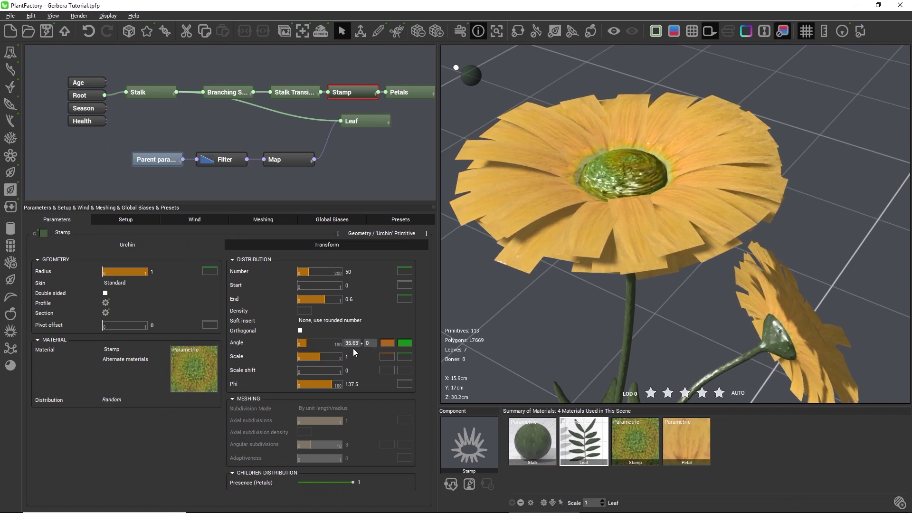
{"action": "left_click", "coordinate": [369, 343]}
{"action": "type", "text": "8"}
{"action": "key", "text": "Return"}
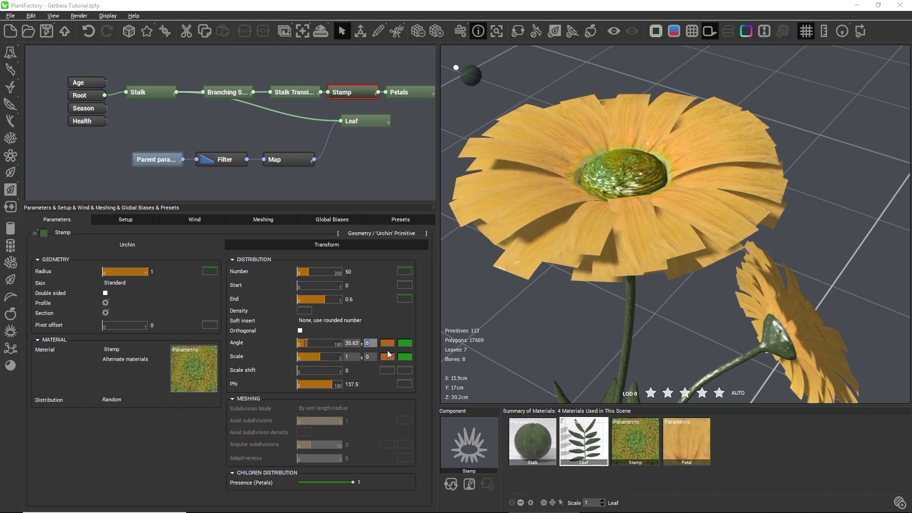
{"action": "mouse_move", "coordinate": [631, 317]}
{"action": "left_mouse_down"}
{"action": "mouse_move", "coordinate": [645, 281]}
{"action": "mouse_move", "coordinate": [659, 298]}
{"action": "mouse_move", "coordinate": [613, 332]}
{"action": "mouse_move", "coordinate": [603, 357]}
{"action": "mouse_move", "coordinate": [643, 314]}
{"action": "mouse_move", "coordinate": [623, 317]}
{"action": "left_mouse_up"}
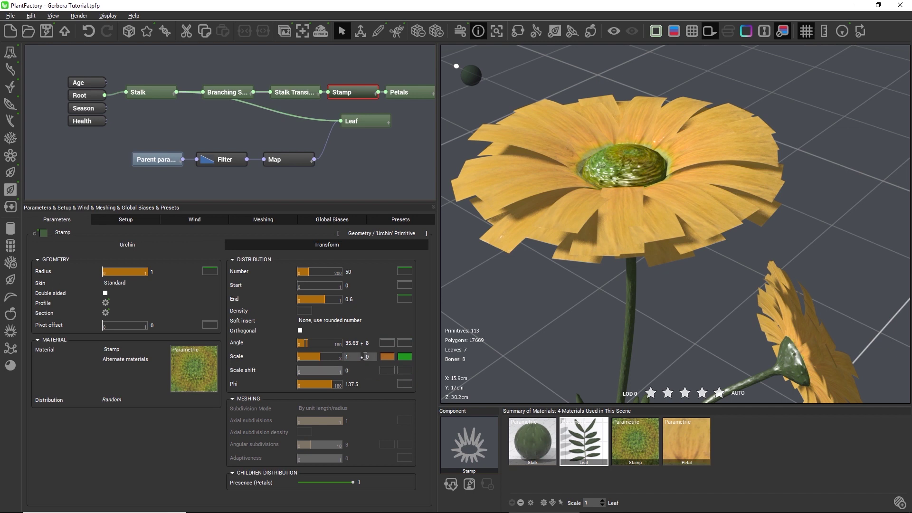
Set the petal scale variation to 0.1
{"action": "left_click", "coordinate": [367, 356]}
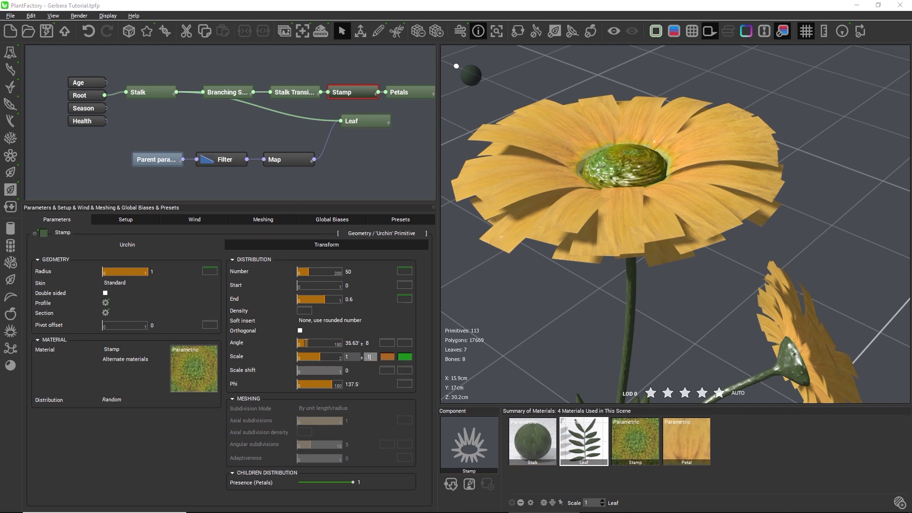
{"action": "type", "text": "1"}
{"action": "key", "text": "Return"}
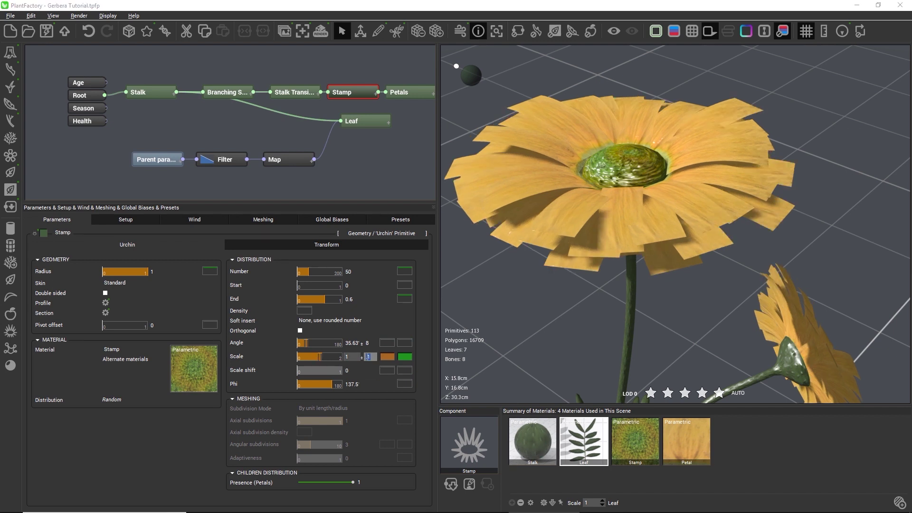
{"action": "left_click_drag", "start_coordinate": [682, 289], "coordinate": [660, 296]}
{"action": "scroll", "coordinate": [642, 298], "scroll_direction": "down", "scroll_amount": 5}
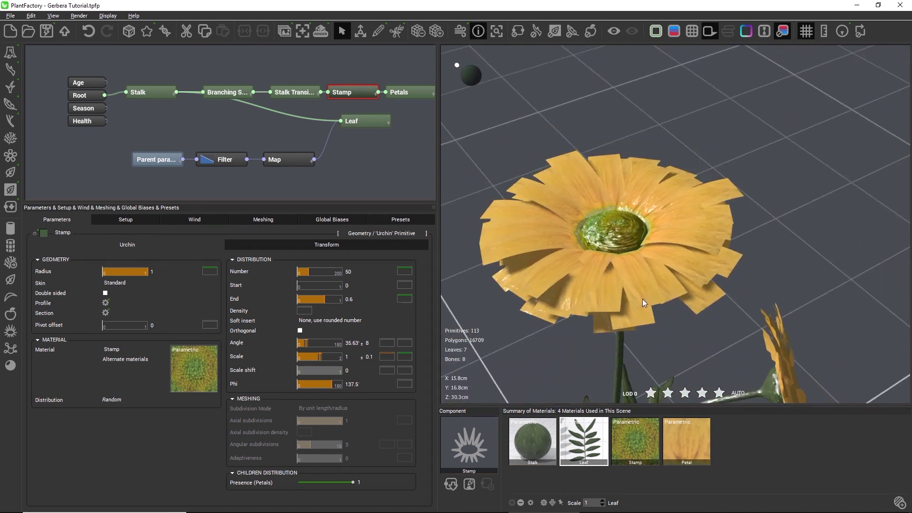
Open the Petals' Blades Profile curve in the Filter editor with smooth keypoints
{"action": "left_click", "coordinate": [400, 92]}
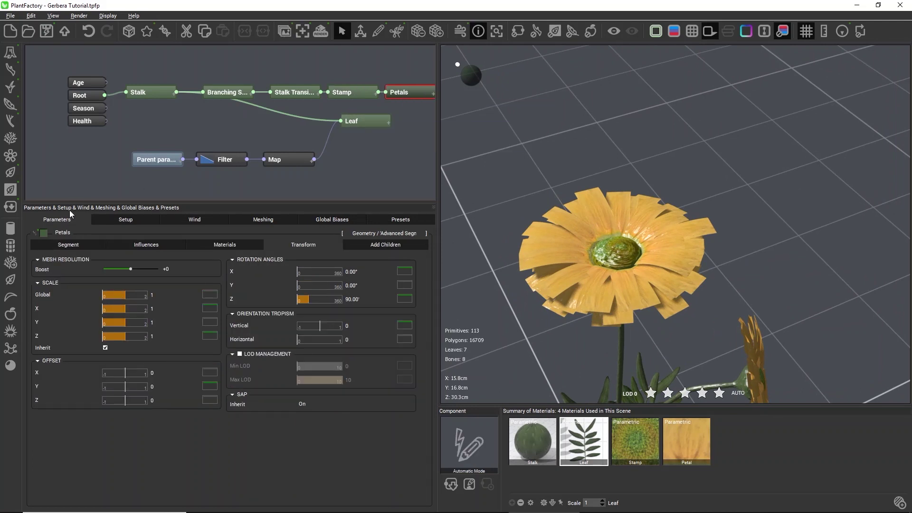
{"action": "left_click", "coordinate": [70, 247]}
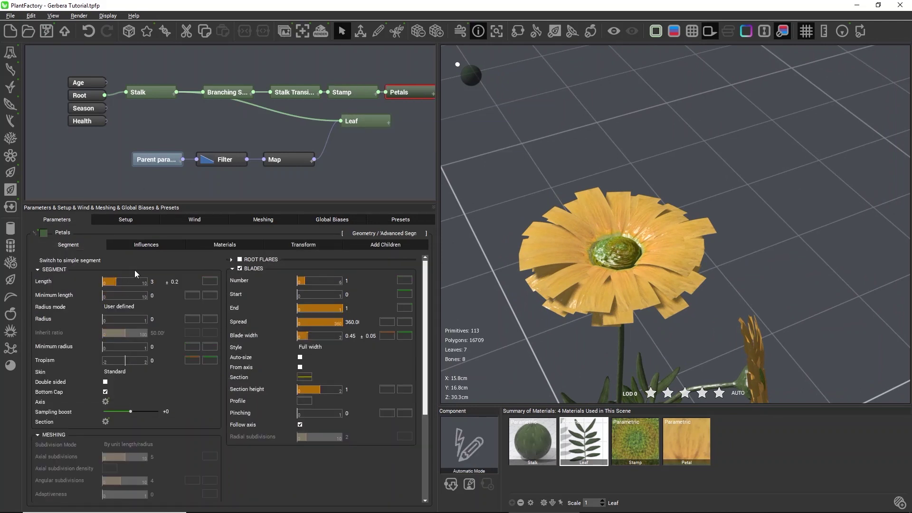
{"action": "left_click", "coordinate": [305, 401]}
{"action": "left_click", "coordinate": [327, 405]}
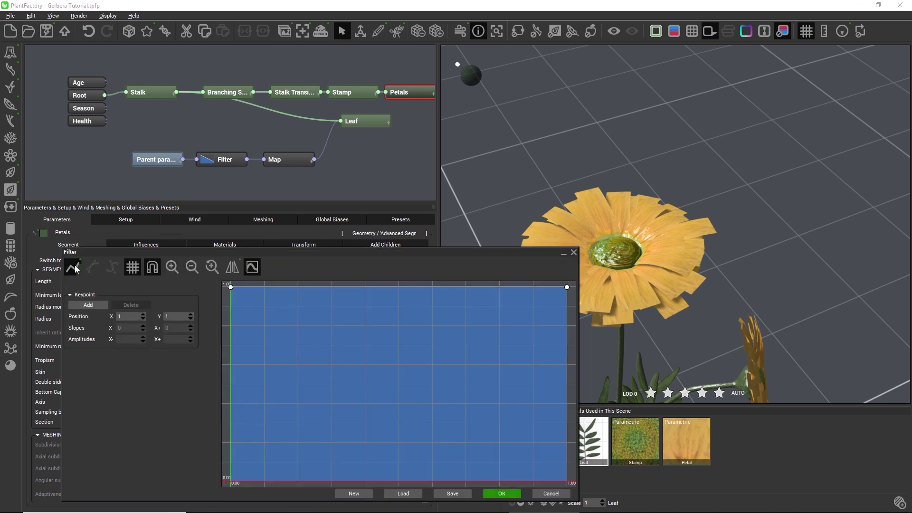
{"action": "left_click", "coordinate": [92, 266]}
{"action": "left_click_drag", "start_coordinate": [148, 252], "coordinate": [86, 119]}
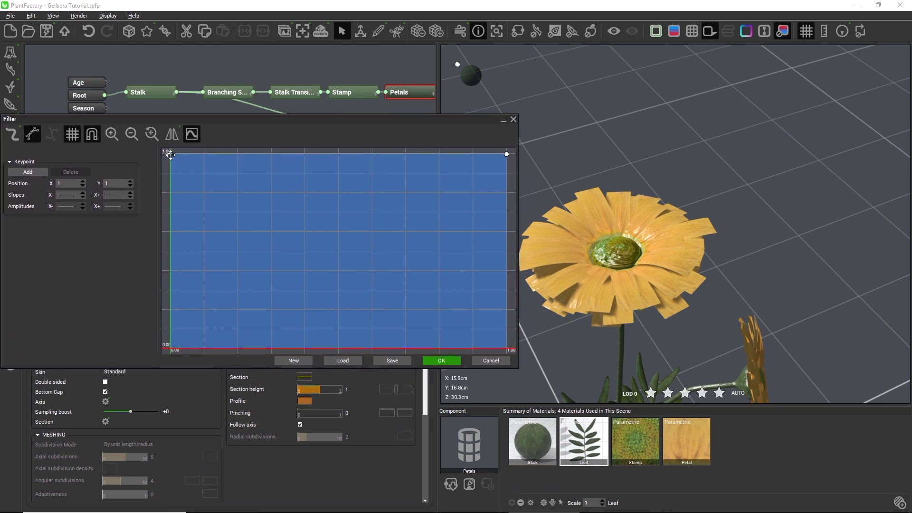
Lower both profile keypoints to 0 and shape an arch with slopes 3.6148 and -4.2843
{"action": "left_click_drag", "start_coordinate": [170, 154], "coordinate": [152, 348]}
{"action": "left_click_drag", "start_coordinate": [504, 155], "coordinate": [479, 300]}
{"action": "left_click", "coordinate": [171, 349]}
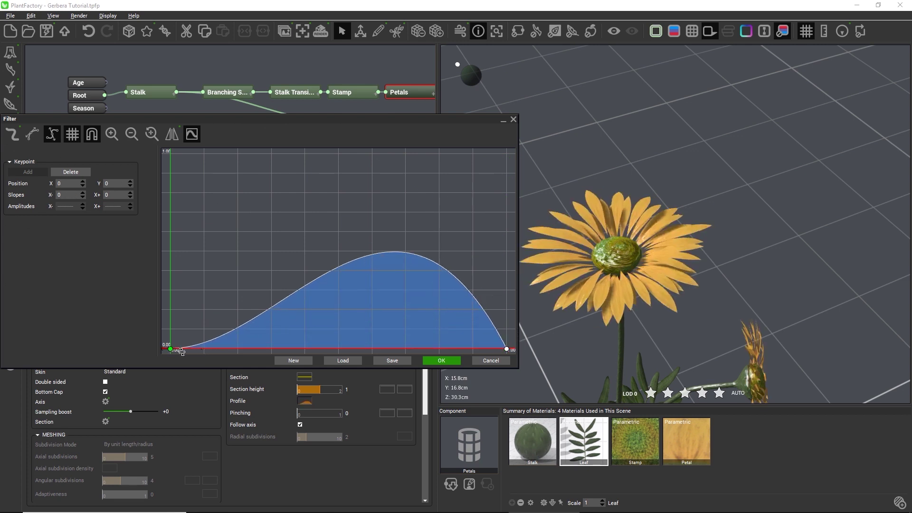
{"action": "left_click_drag", "start_coordinate": [181, 351], "coordinate": [183, 322]}
{"action": "left_click", "coordinate": [506, 349]}
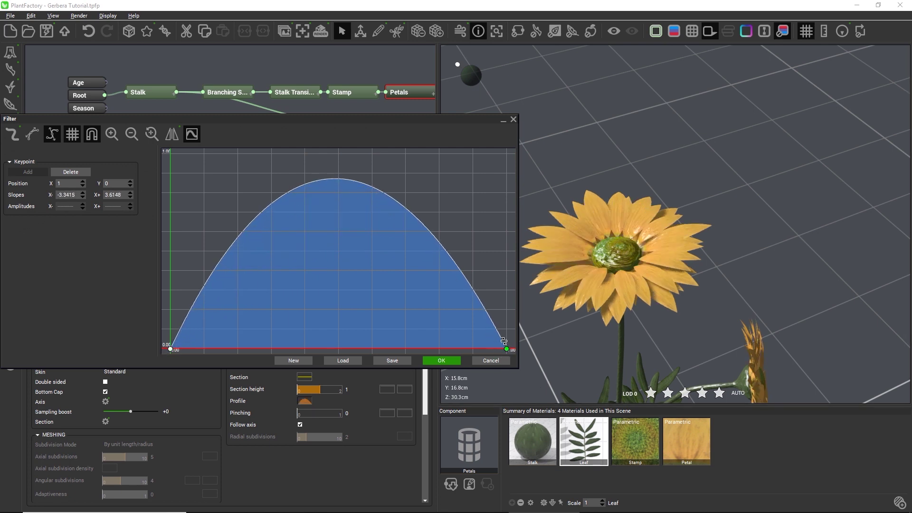
{"action": "left_click_drag", "start_coordinate": [503, 340], "coordinate": [502, 339]}
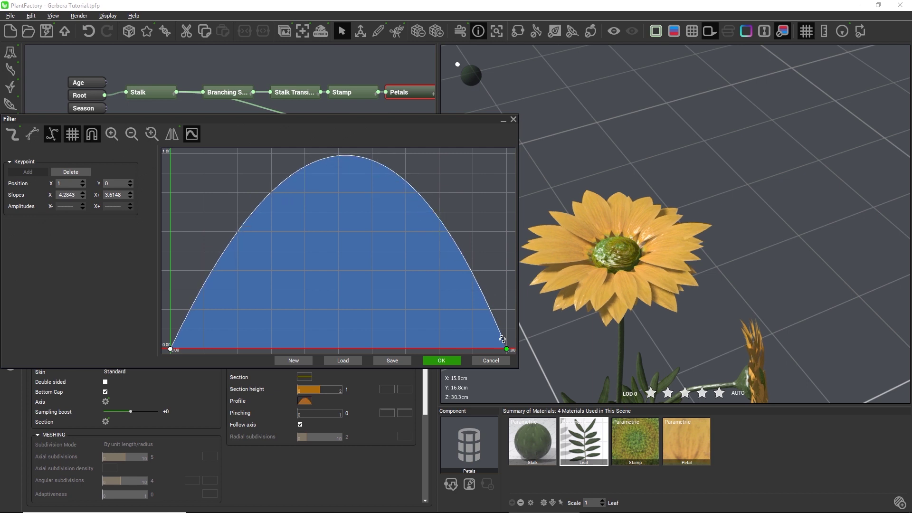
{"action": "left_click_drag", "start_coordinate": [682, 310], "coordinate": [697, 289]}
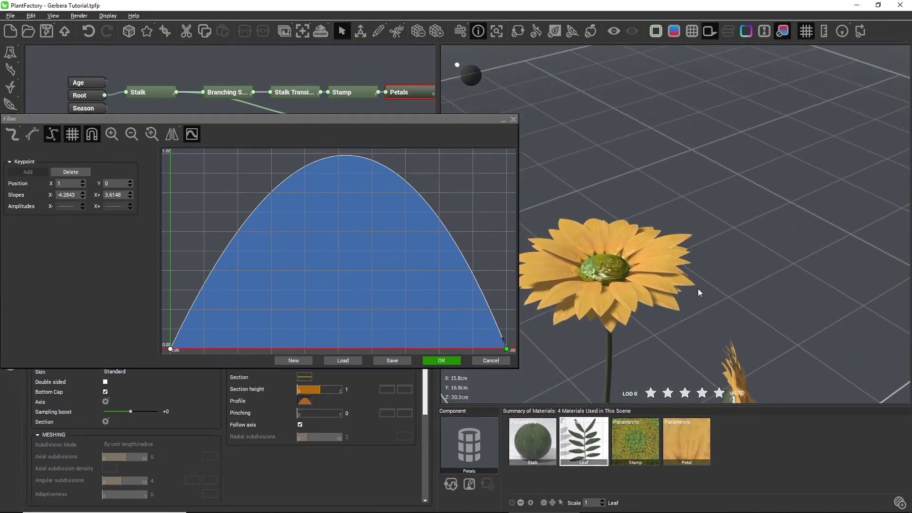
Accept the profile curve and open the Blades Section curve in the Filter editor
{"action": "left_click", "coordinate": [439, 360]}
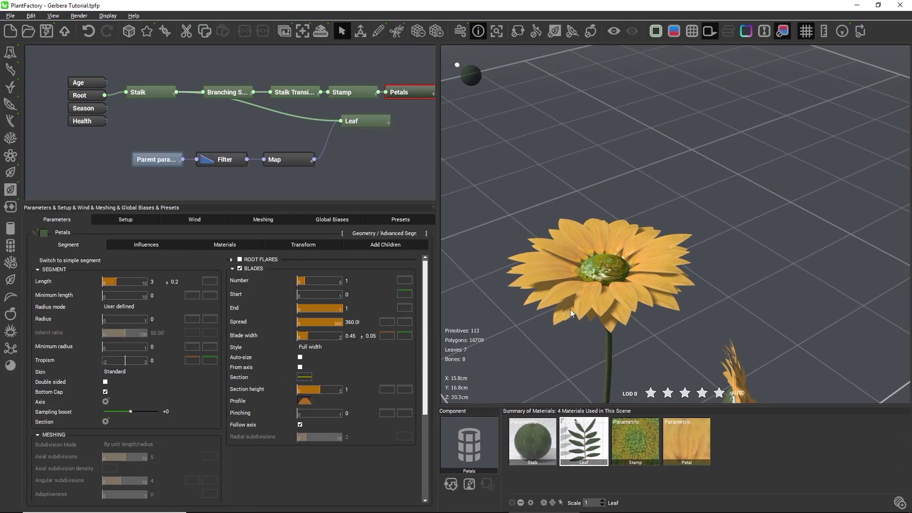
{"action": "scroll", "coordinate": [570, 309], "scroll_direction": "up", "scroll_amount": 5}
{"action": "left_click_drag", "start_coordinate": [571, 349], "coordinate": [647, 329]}
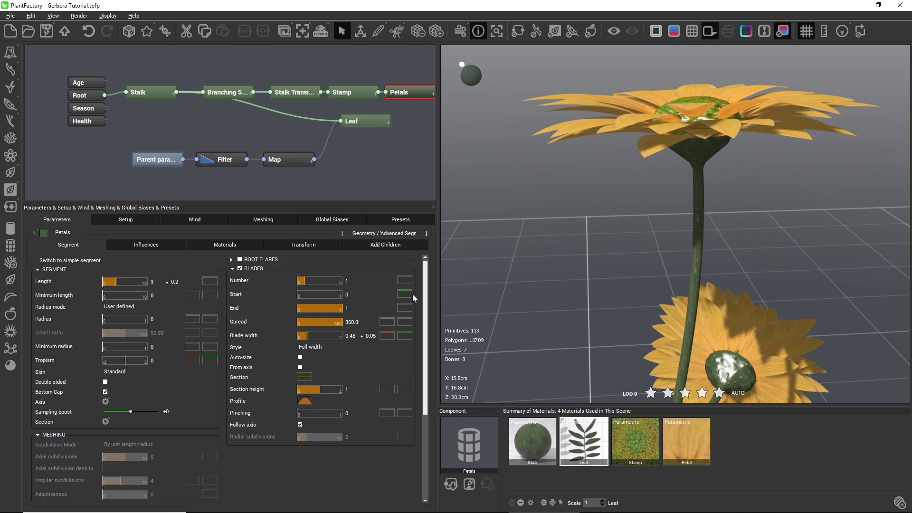
{"action": "left_click", "coordinate": [301, 378]}
{"action": "left_click", "coordinate": [309, 378]}
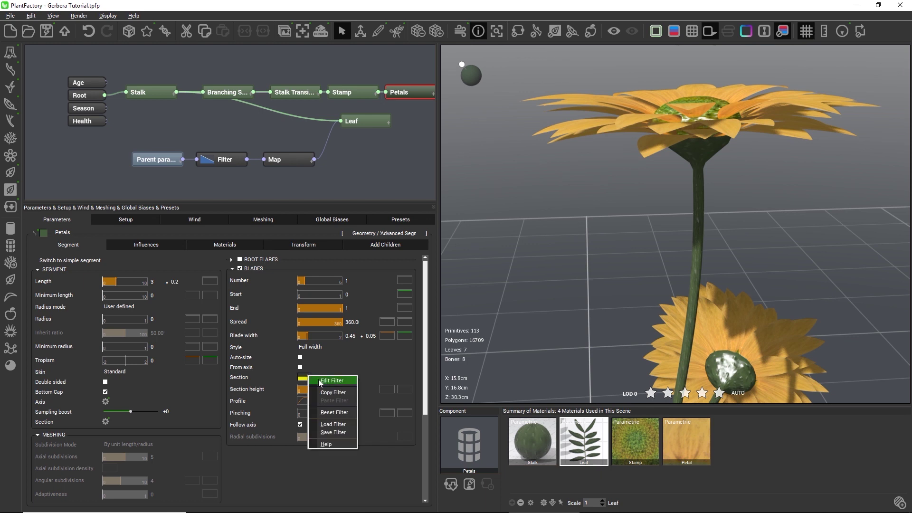
{"action": "left_click", "coordinate": [318, 379]}
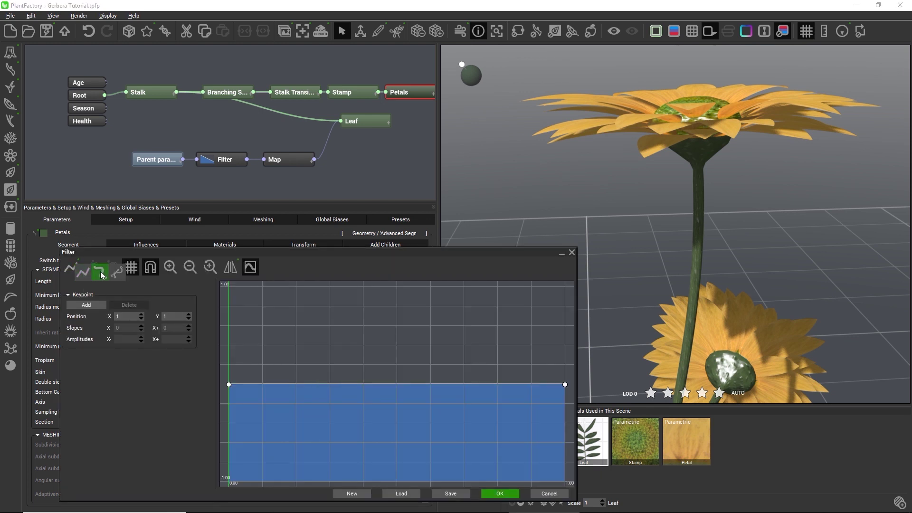
Add a middle keypoint to the section curve and break its tangents into a sharp V
{"action": "left_click", "coordinate": [90, 267]}
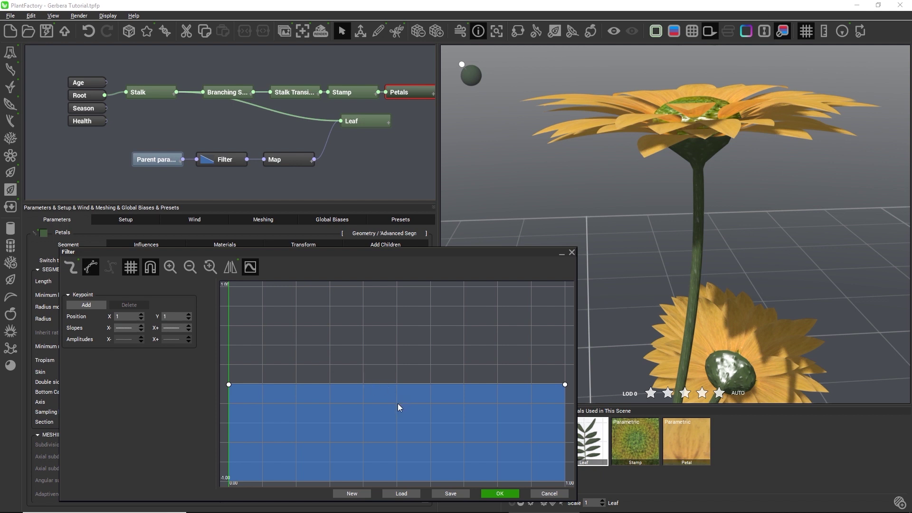
{"action": "left_click", "coordinate": [397, 431]}
{"action": "left_click_drag", "start_coordinate": [398, 431], "coordinate": [395, 430]}
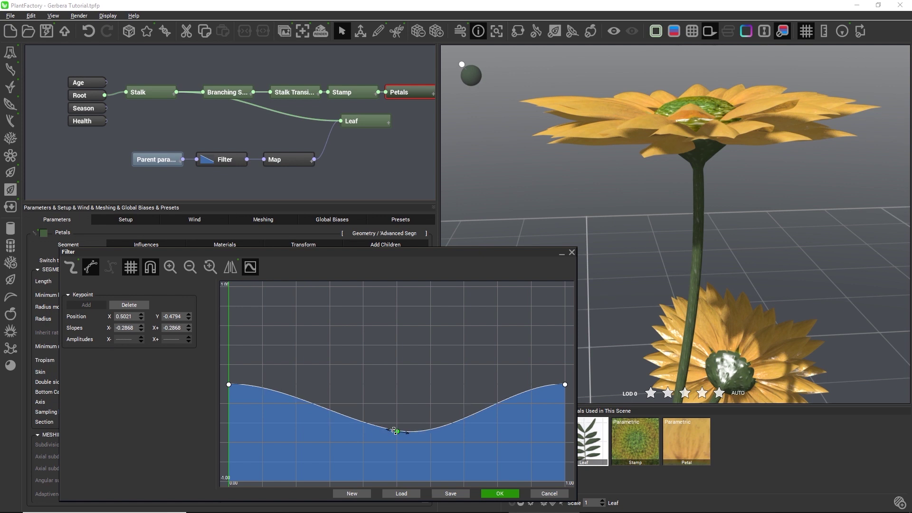
{"action": "left_click_drag", "start_coordinate": [396, 430], "coordinate": [397, 431]}
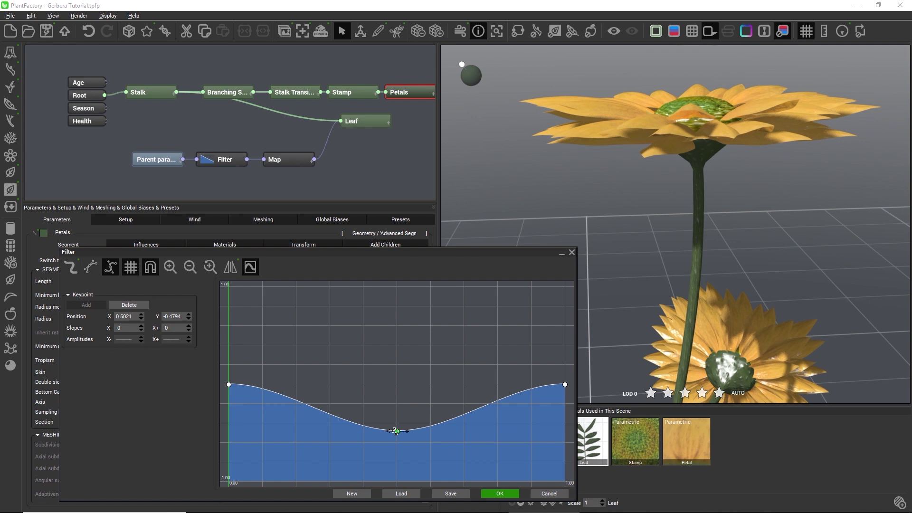
{"action": "left_click", "coordinate": [110, 267]}
{"action": "left_click_drag", "start_coordinate": [388, 430], "coordinate": [406, 424]}
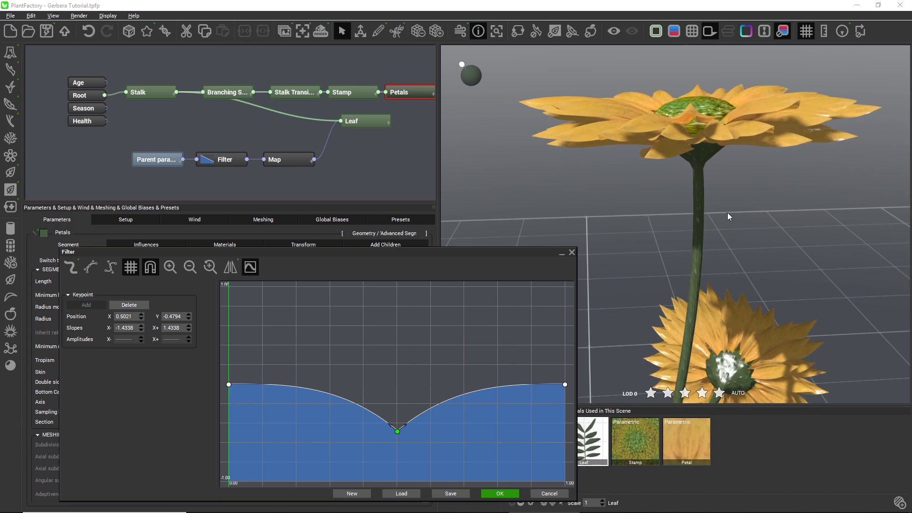
Flip the section curve vertically into a centre peak and accept it
{"action": "mouse_move", "coordinate": [728, 212]}
{"action": "left_mouse_down"}
{"action": "mouse_move", "coordinate": [728, 232]}
{"action": "mouse_move", "coordinate": [728, 223]}
{"action": "left_mouse_up"}
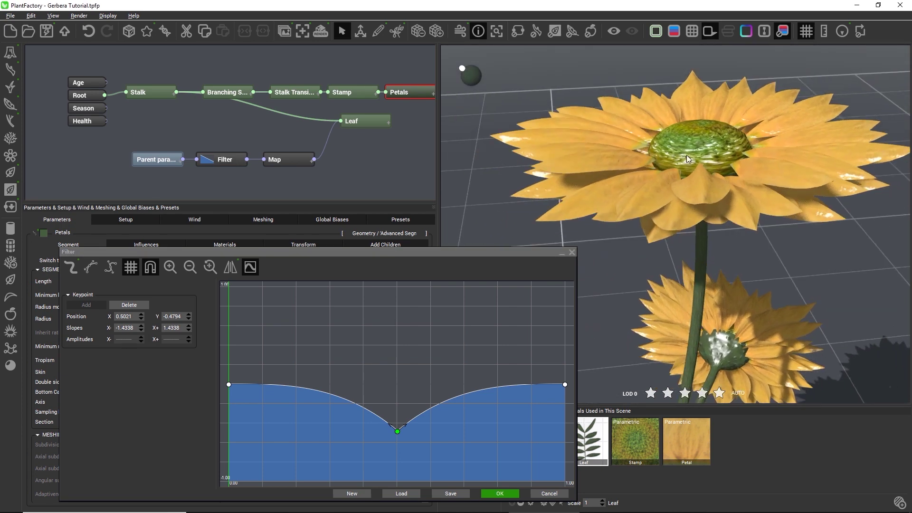
{"action": "left_click", "coordinate": [226, 272]}
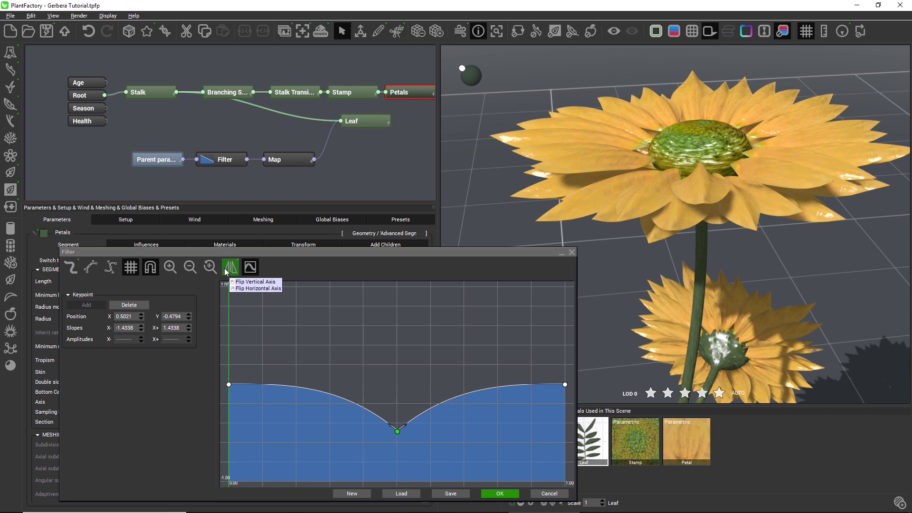
{"action": "left_click", "coordinate": [226, 271]}
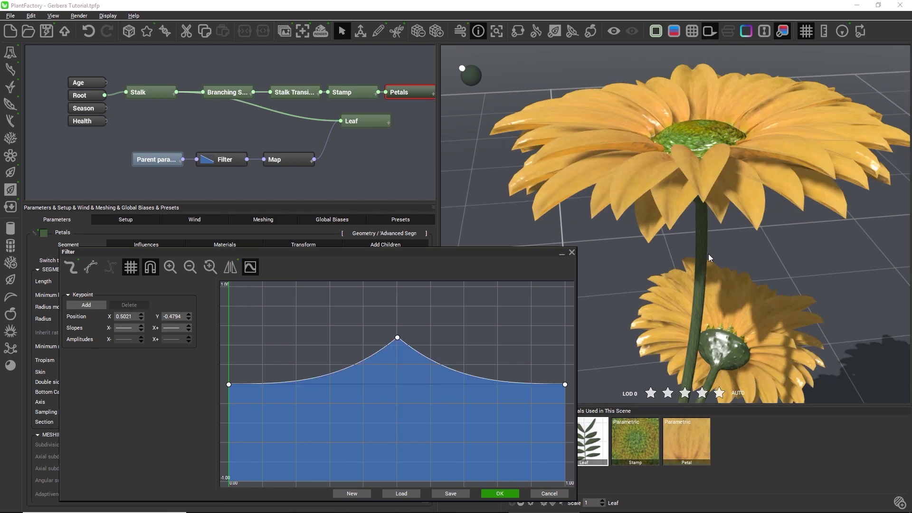
{"action": "mouse_move", "coordinate": [707, 253]}
{"action": "left_mouse_down"}
{"action": "mouse_move", "coordinate": [695, 238]}
{"action": "mouse_move", "coordinate": [713, 239]}
{"action": "mouse_move", "coordinate": [705, 292]}
{"action": "mouse_move", "coordinate": [699, 269]}
{"action": "left_mouse_up"}
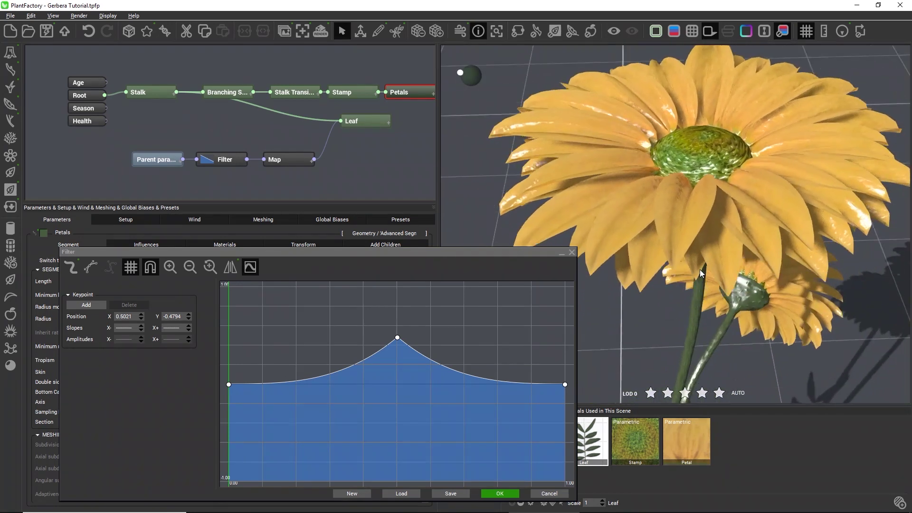
{"action": "left_click", "coordinate": [500, 493]}
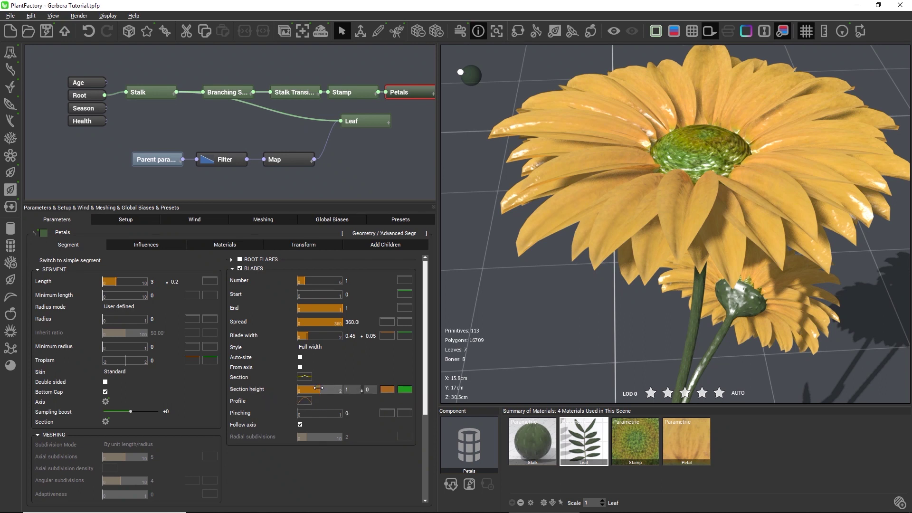
Set the petals' Blades Section height to 0.4, raising the mesh to 16709 polygons
{"action": "left_click_drag", "start_coordinate": [318, 388], "coordinate": [303, 389]}
{"action": "mouse_move", "coordinate": [721, 303]}
{"action": "left_mouse_down"}
{"action": "mouse_move", "coordinate": [705, 295]}
{"action": "mouse_move", "coordinate": [706, 330]}
{"action": "mouse_move", "coordinate": [714, 313]}
{"action": "left_mouse_up"}
{"action": "left_click_drag", "start_coordinate": [691, 281], "coordinate": [723, 283]}
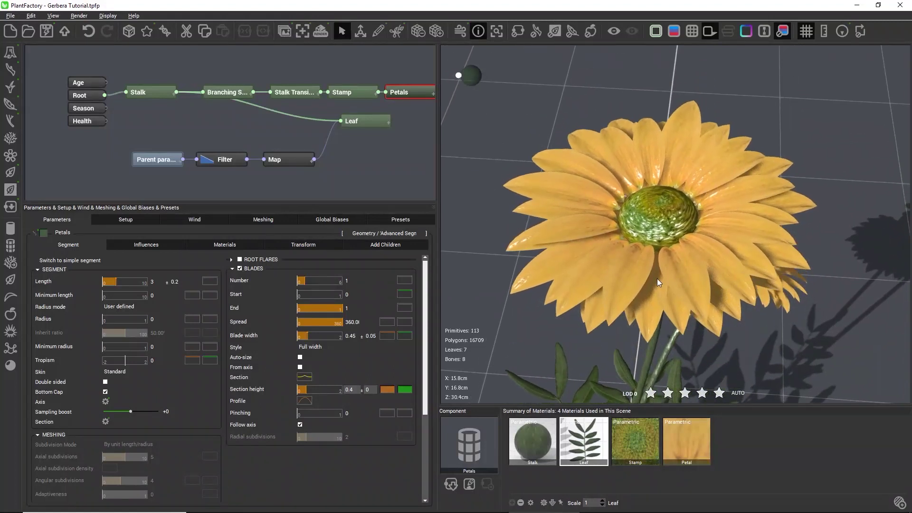
{"action": "scroll", "coordinate": [510, 273], "scroll_direction": "down", "scroll_amount": 5}
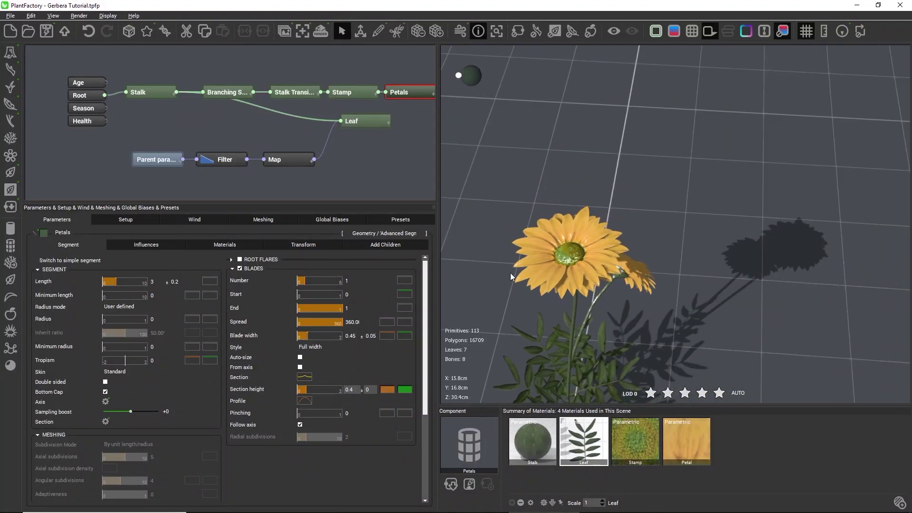
Deselect the Petals node and frame the whole gerbera plant in the view
{"action": "left_click", "coordinate": [409, 127]}
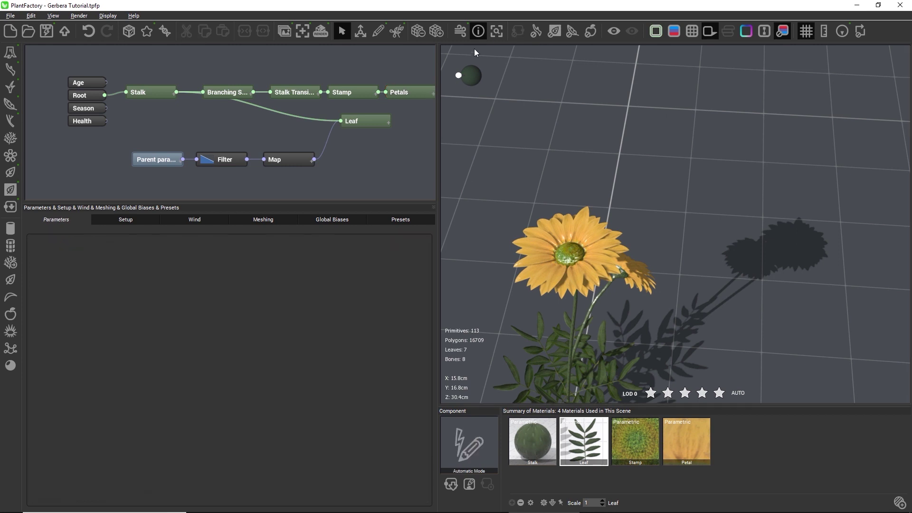
{"action": "left_click", "coordinate": [496, 32]}
{"action": "left_click_drag", "start_coordinate": [724, 170], "coordinate": [671, 192]}
{"action": "scroll", "coordinate": [670, 192], "scroll_direction": "down", "scroll_amount": 5}
{"action": "left_click_drag", "start_coordinate": [733, 247], "coordinate": [710, 246]}
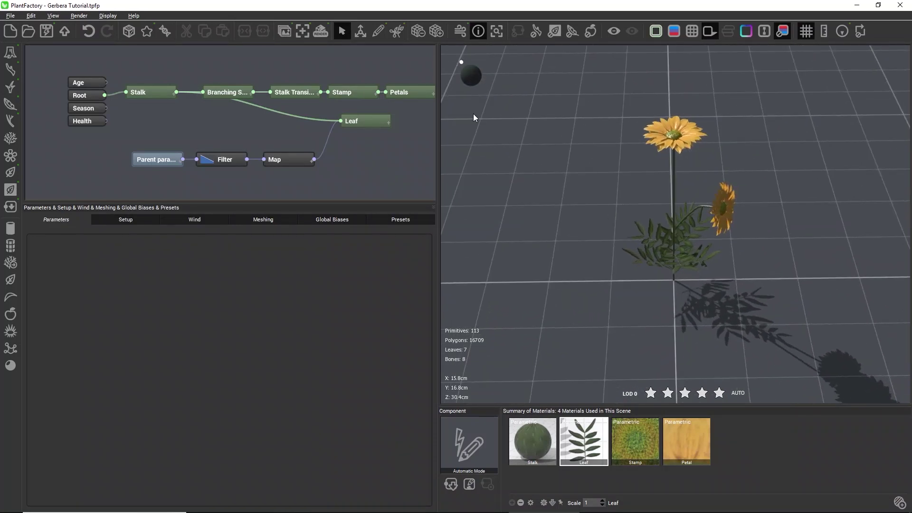
Randomise the plant repeatedly, ending on a two-headed variant with 18842 polygons and 5 leaves
{"action": "left_click", "coordinate": [128, 31]}
{"action": "left_click", "coordinate": [128, 31]}
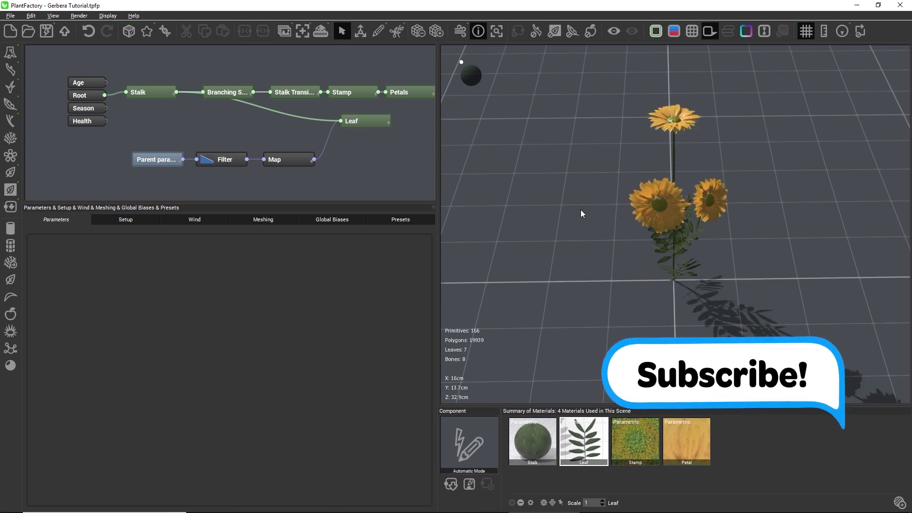
{"action": "left_click_drag", "start_coordinate": [580, 210], "coordinate": [613, 201]}
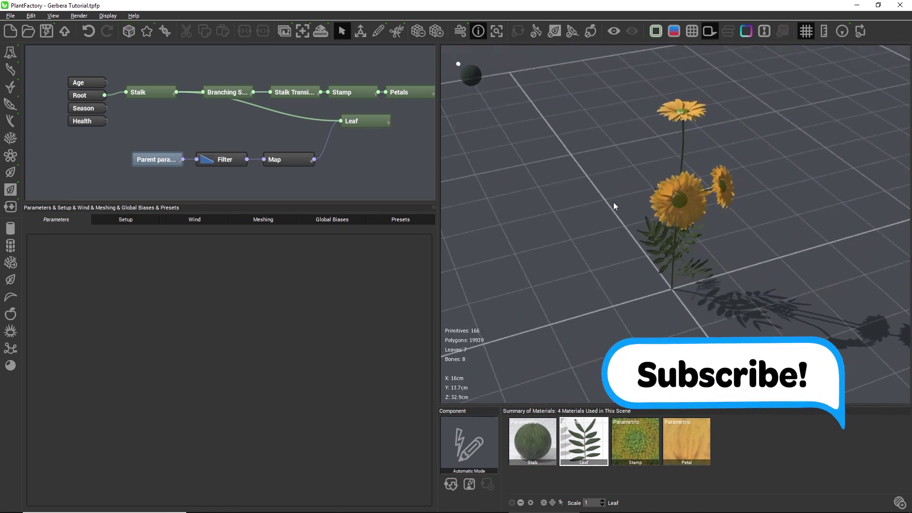
{"action": "left_click", "coordinate": [128, 34]}
{"action": "left_click_drag", "start_coordinate": [654, 240], "coordinate": [511, 193]}
{"action": "left_click", "coordinate": [123, 33]}
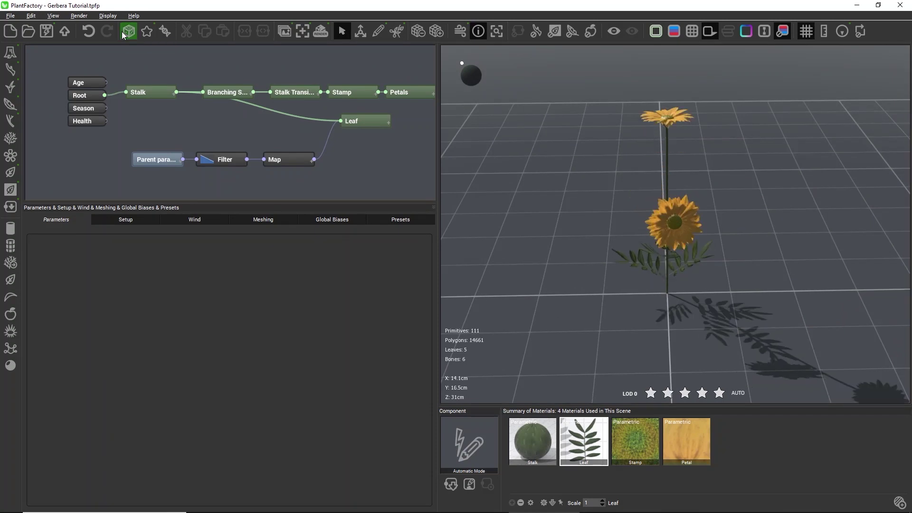
{"action": "left_click", "coordinate": [123, 32]}
{"action": "left_click", "coordinate": [123, 32]}
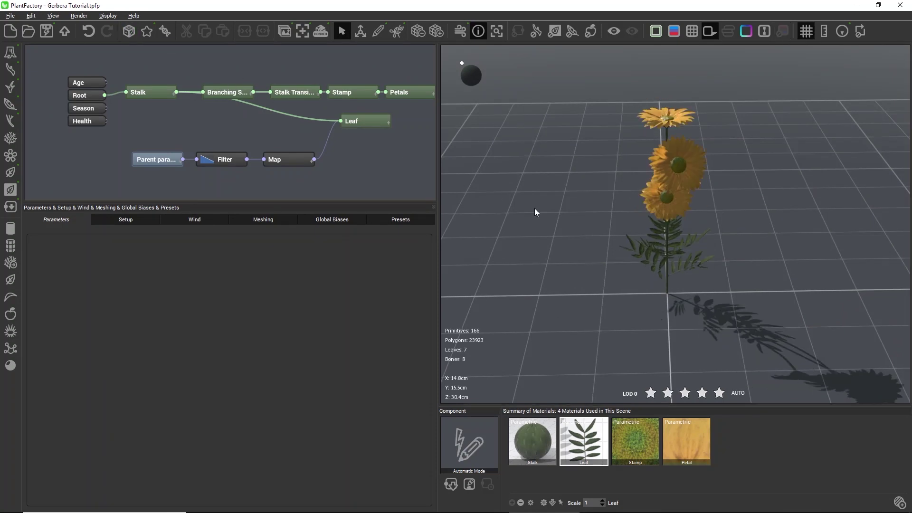
{"action": "left_click_drag", "start_coordinate": [546, 213], "coordinate": [425, 148]}
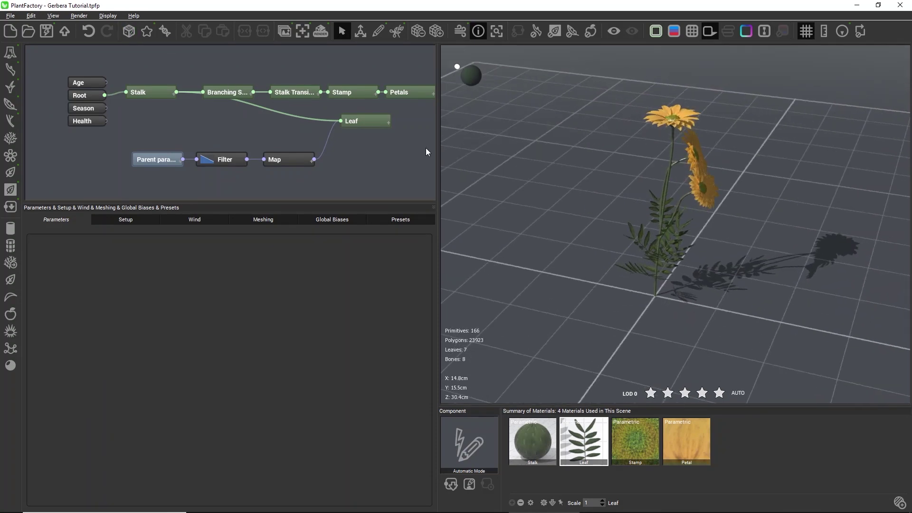
{"action": "left_click", "coordinate": [128, 32]}
{"action": "left_click", "coordinate": [129, 32]}
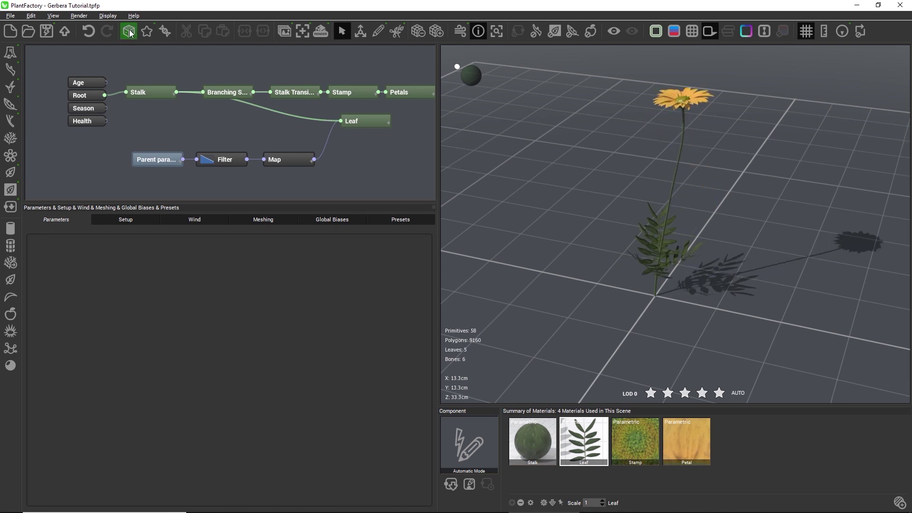
{"action": "left_click", "coordinate": [128, 31]}
{"action": "left_click_drag", "start_coordinate": [682, 247], "coordinate": [691, 285]}
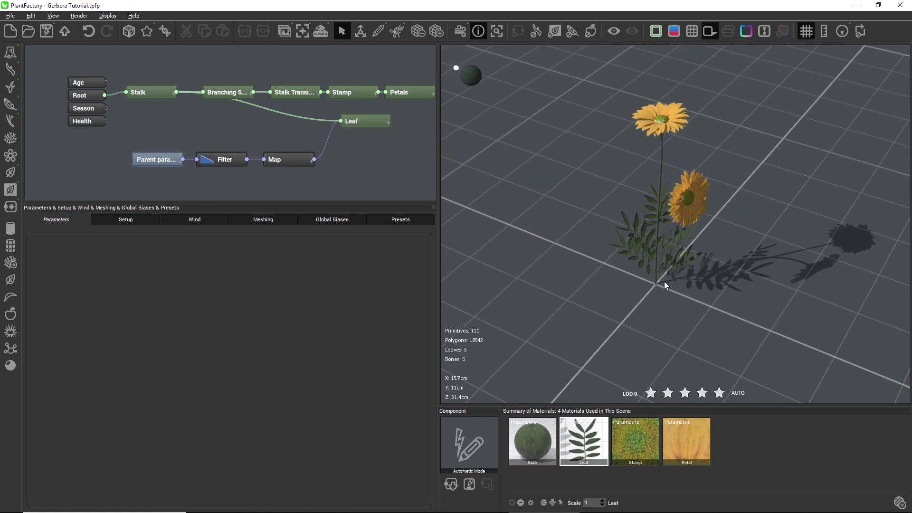